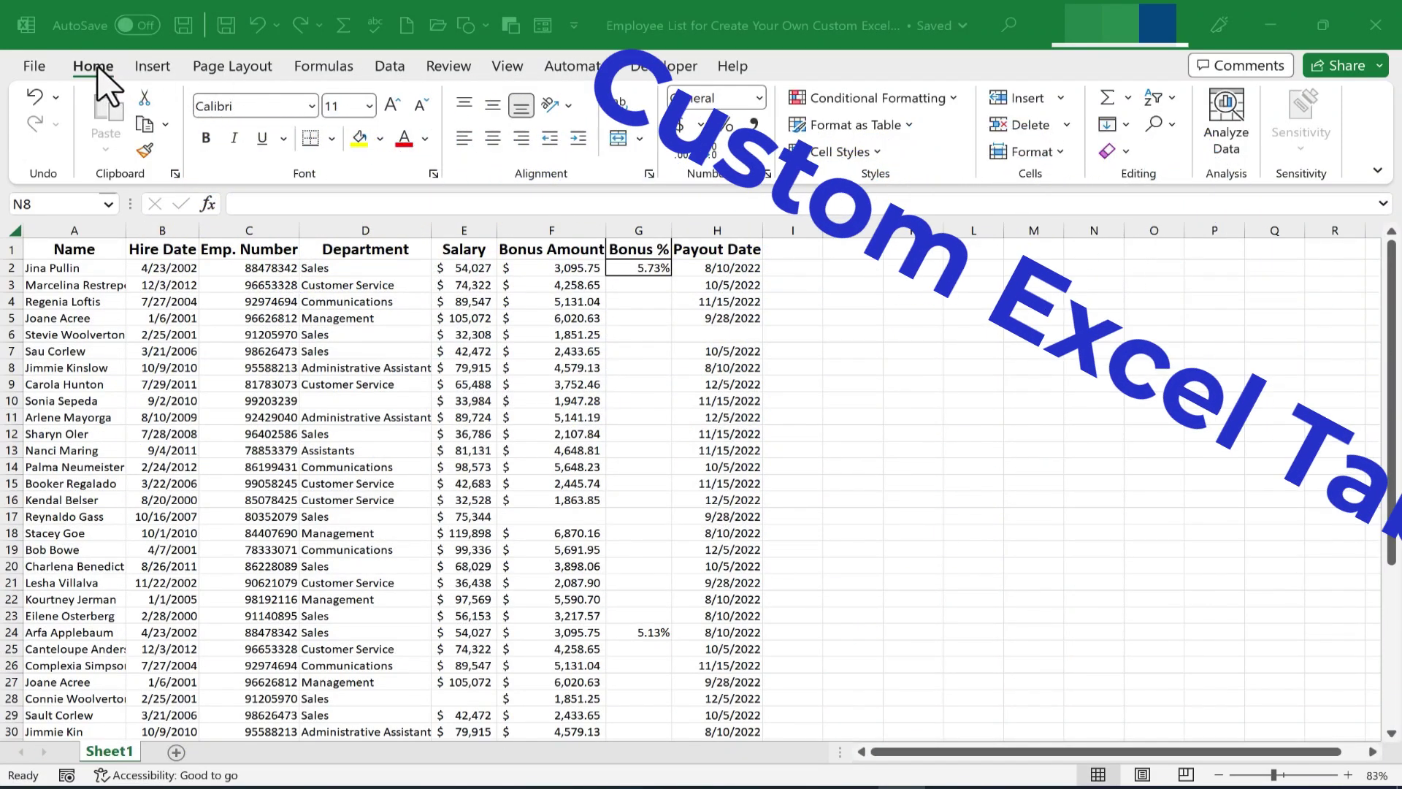
Step: Browse the Page Layout, Insert, Home and Automate ribbon tabs, finishing on Developer
click(255, 68)
click(151, 67)
click(99, 68)
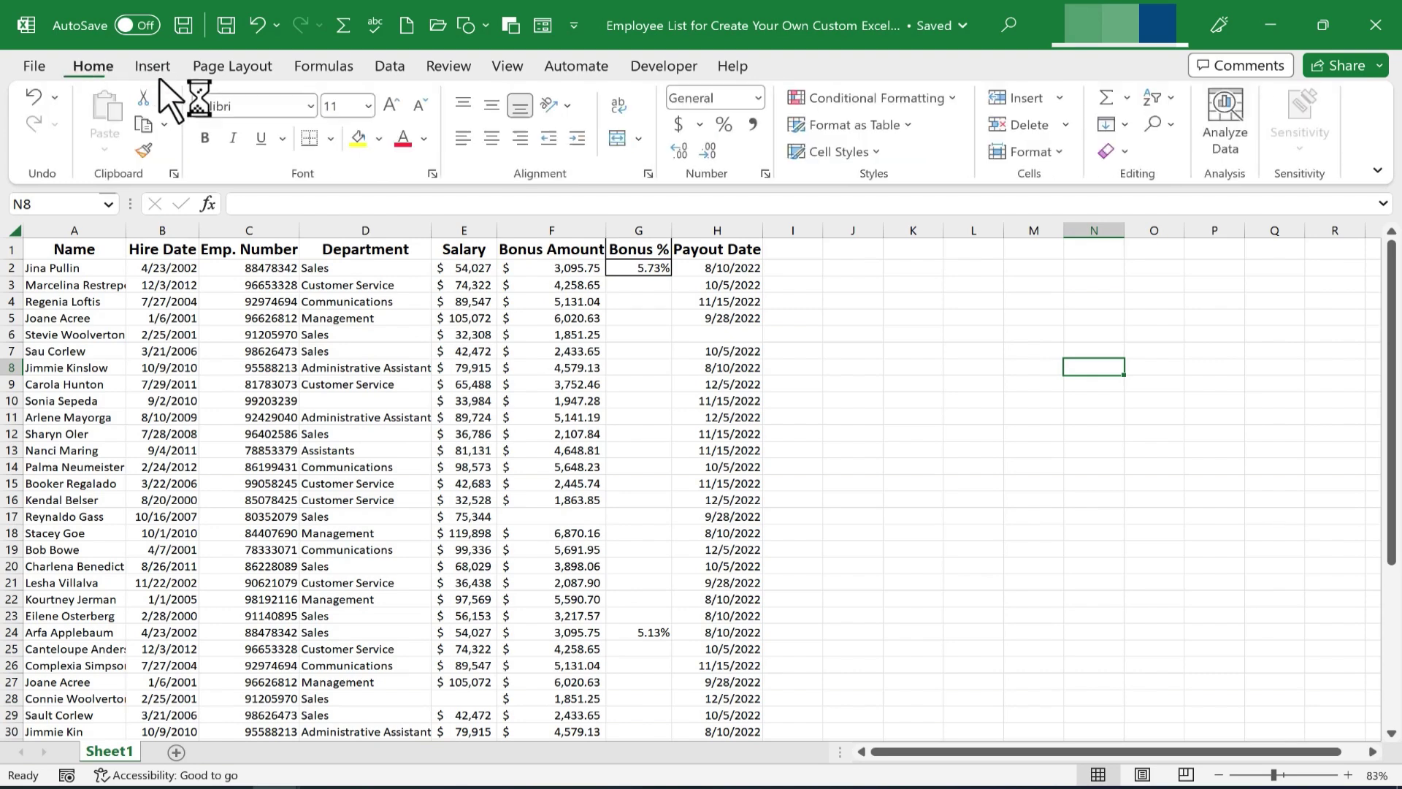
click(257, 69)
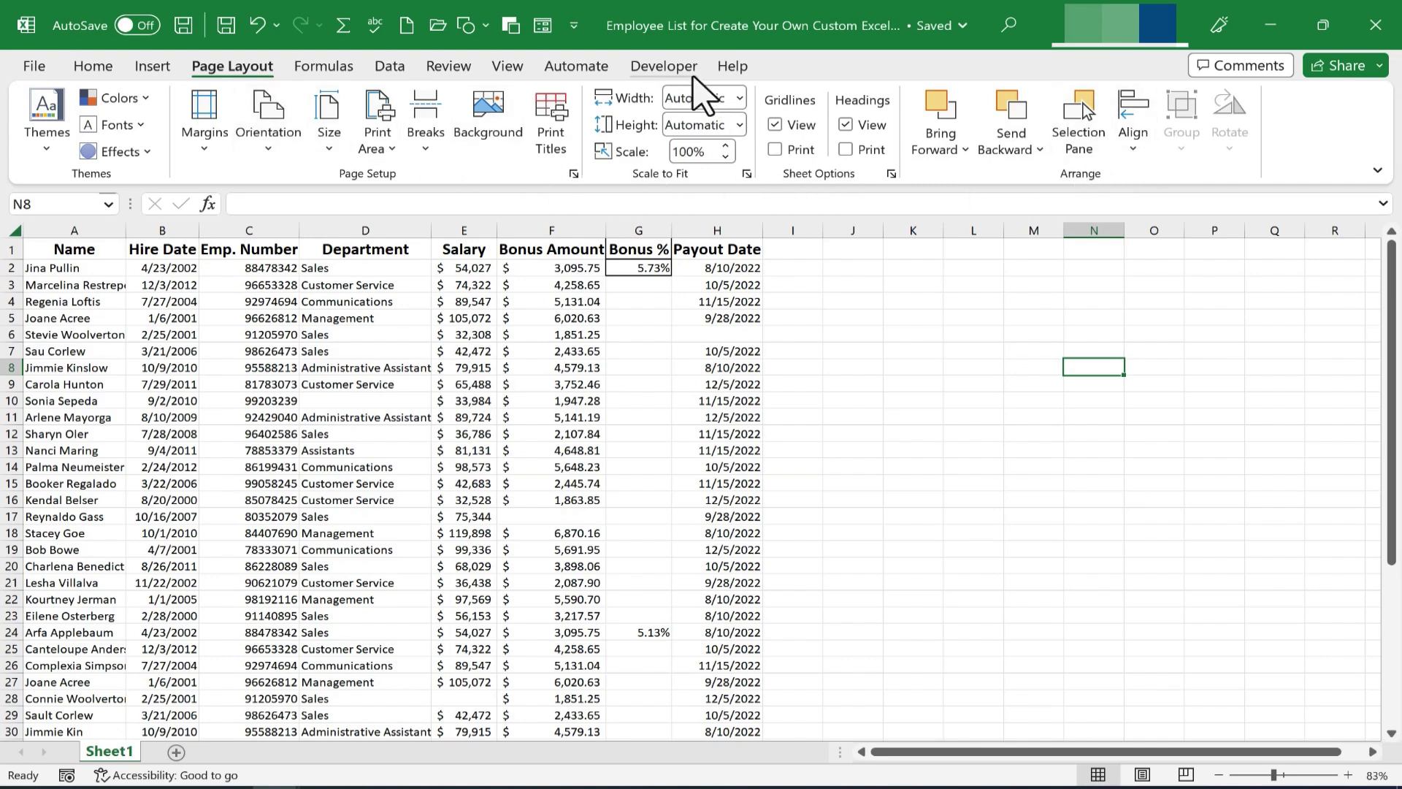
click(592, 66)
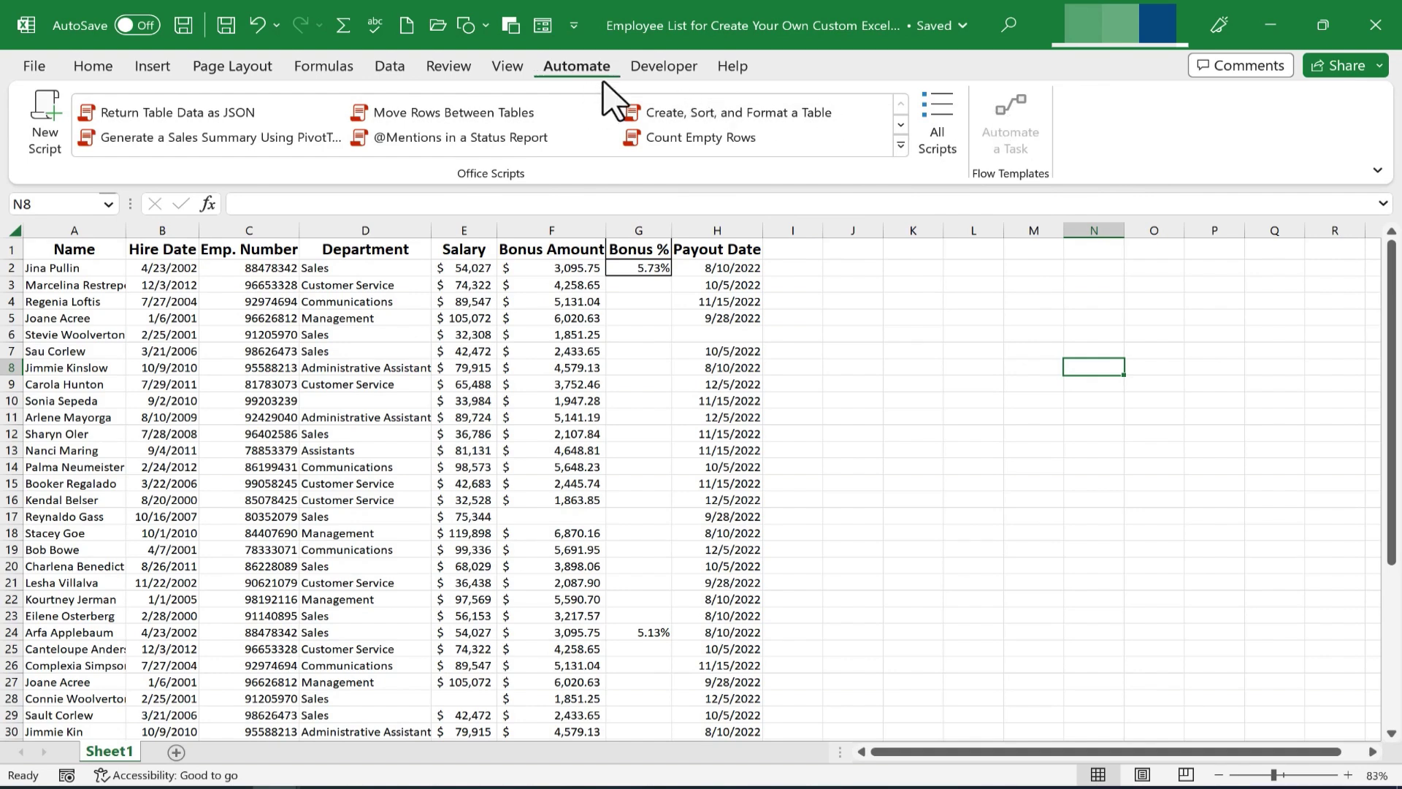
click(94, 67)
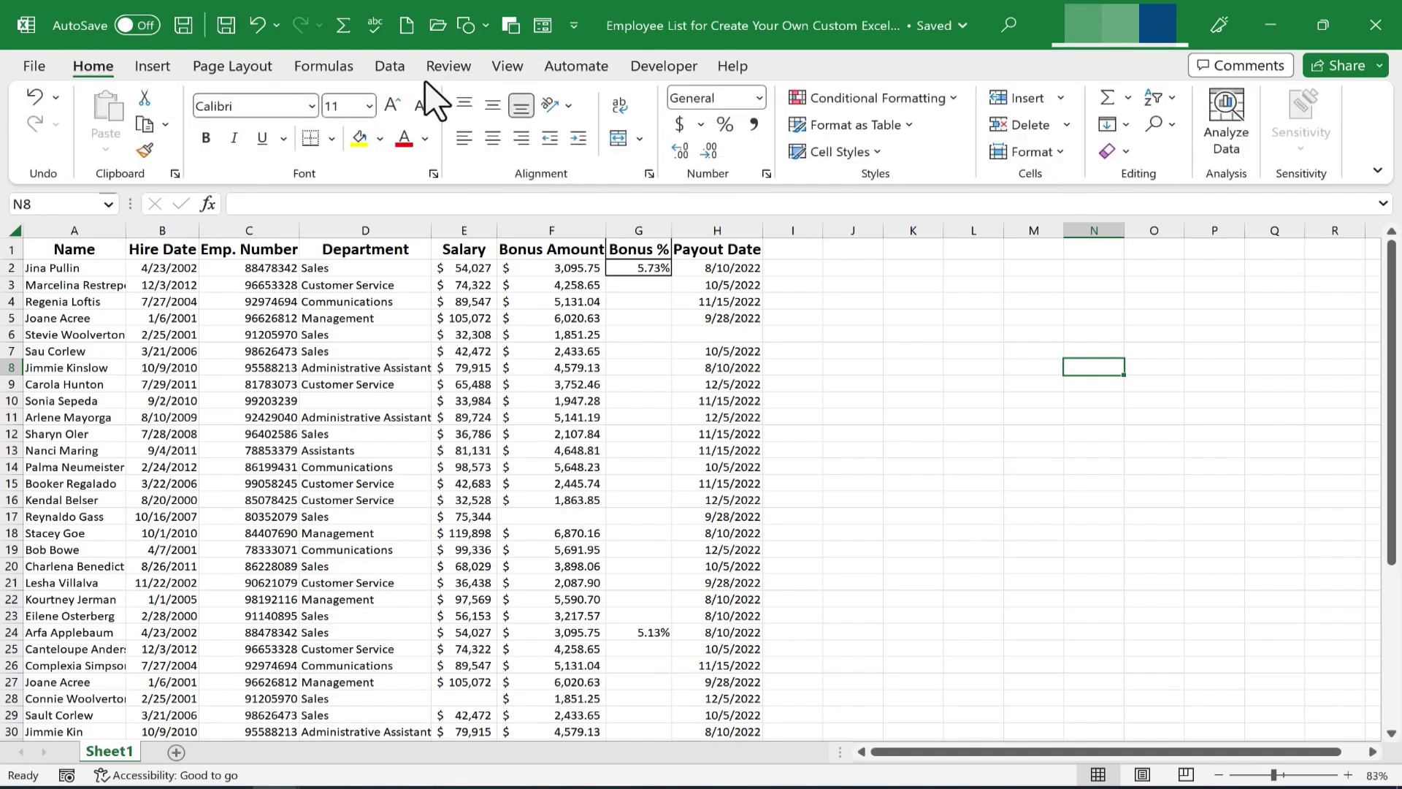
click(687, 70)
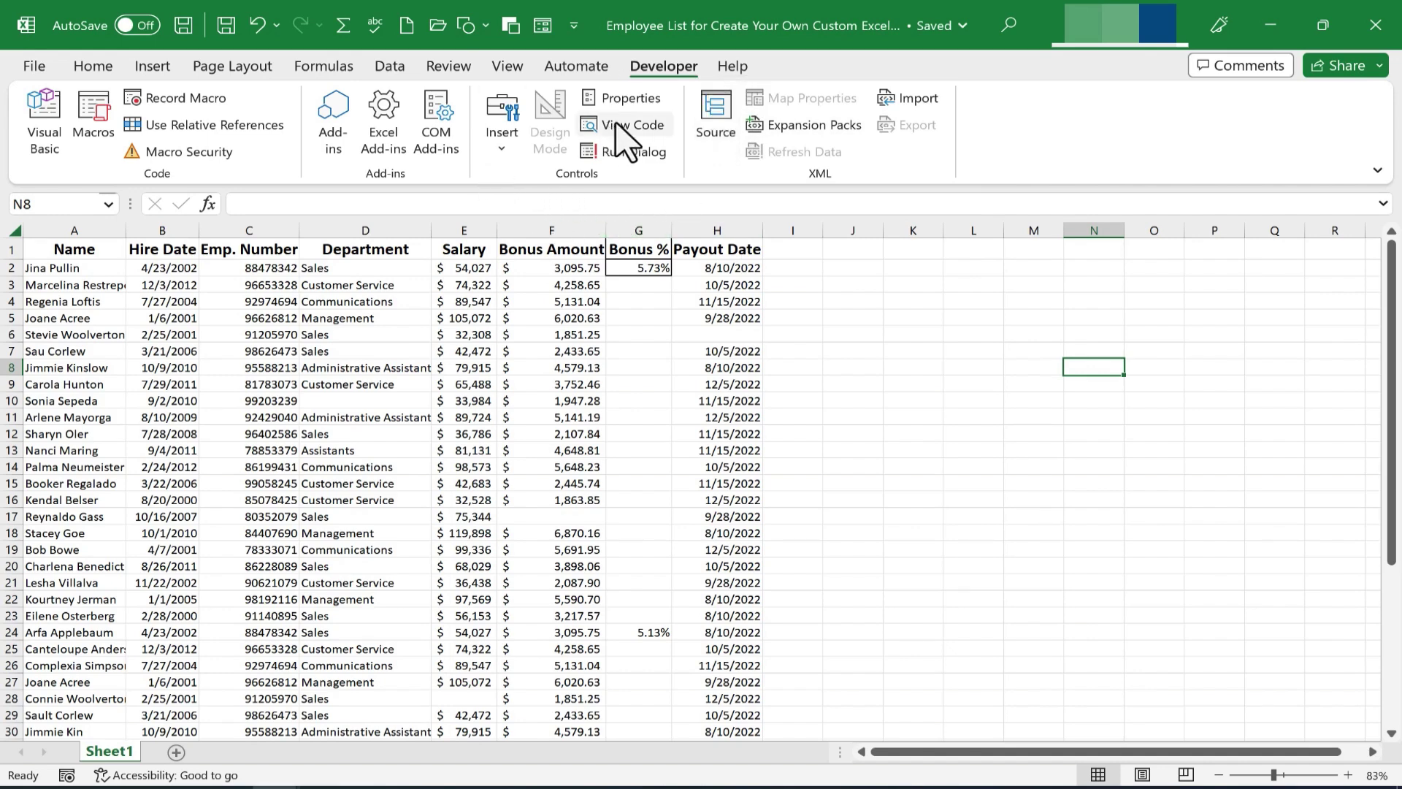
Step: Open Excel Options at the Customize the Ribbon page
click(35, 70)
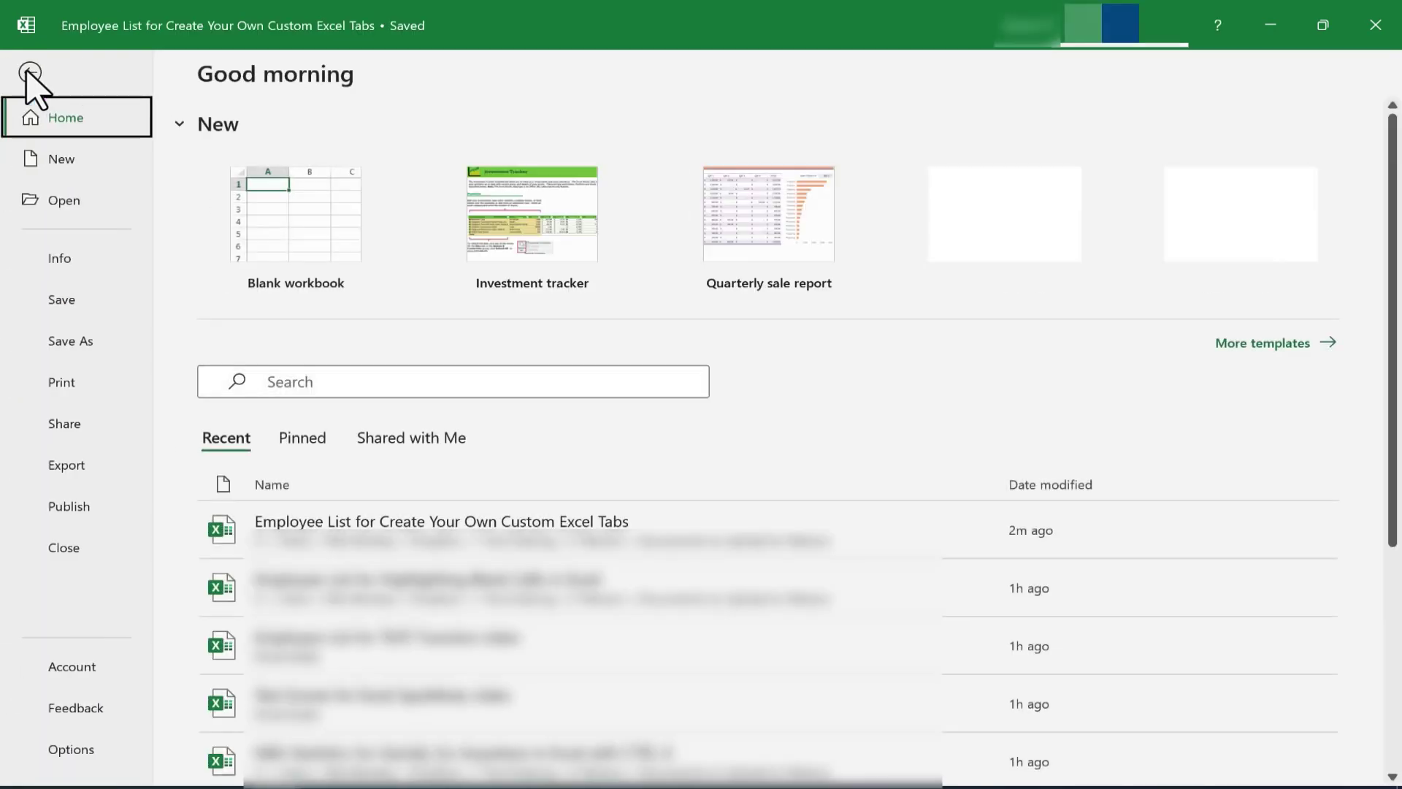
click(96, 745)
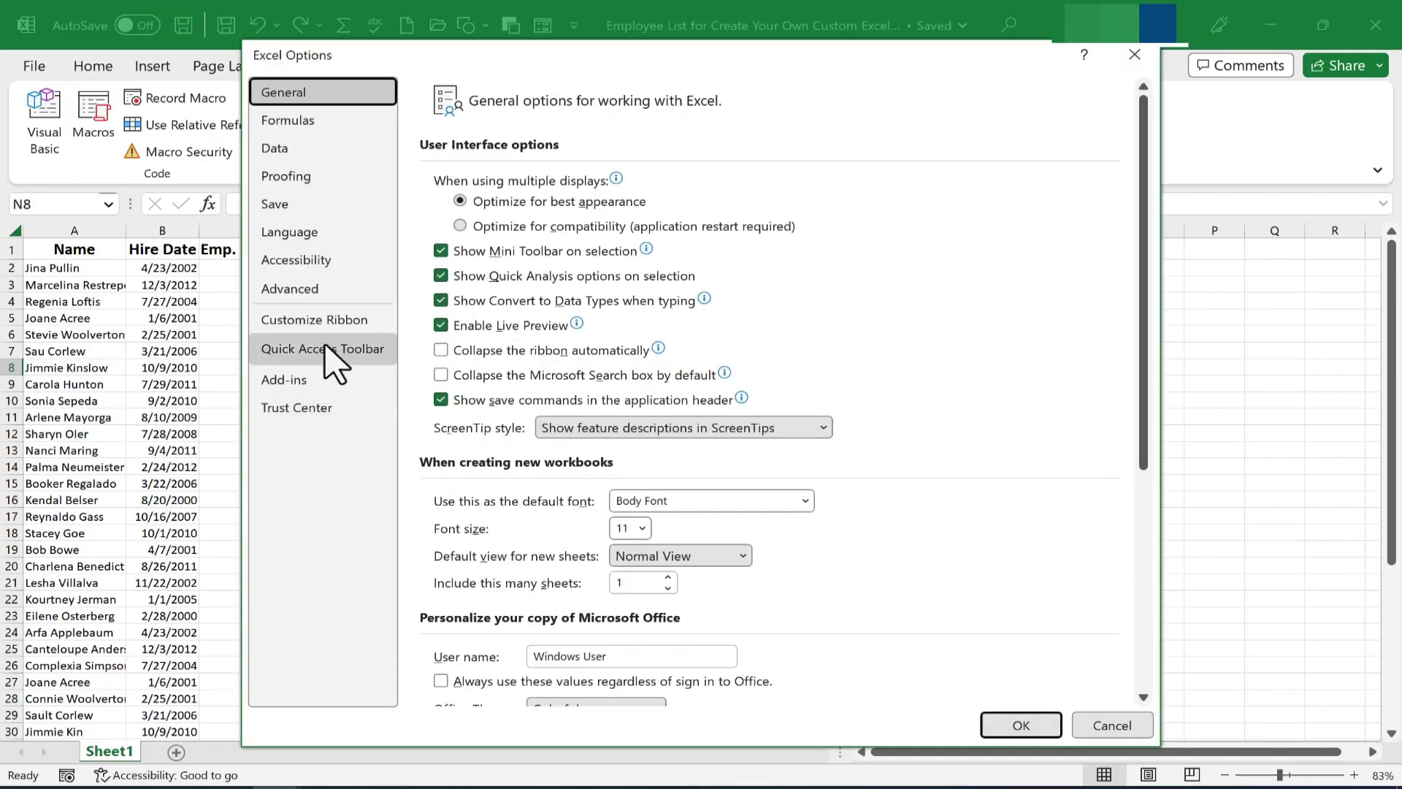
click(330, 318)
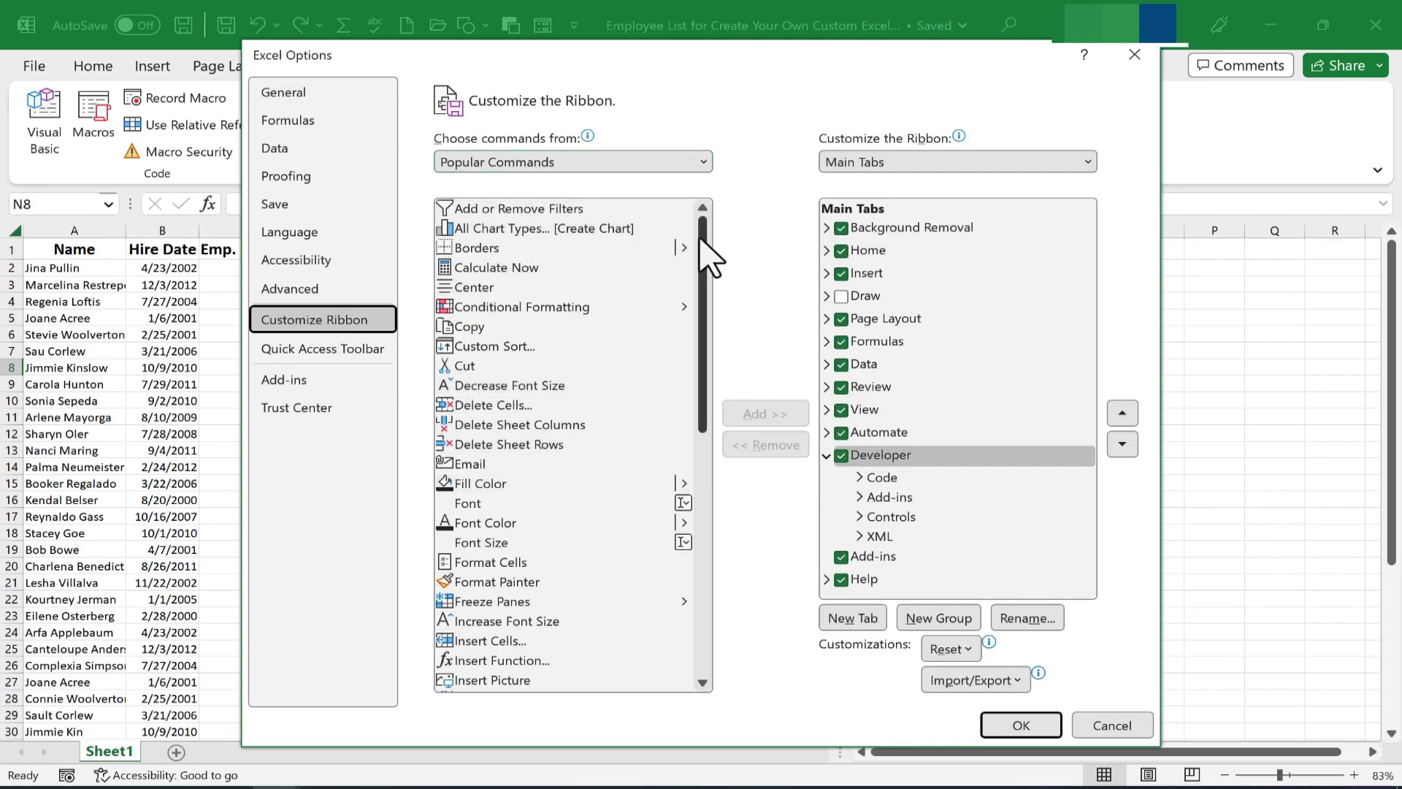
Step: Set the command source to All Commands and enable the Draw tab
click(703, 162)
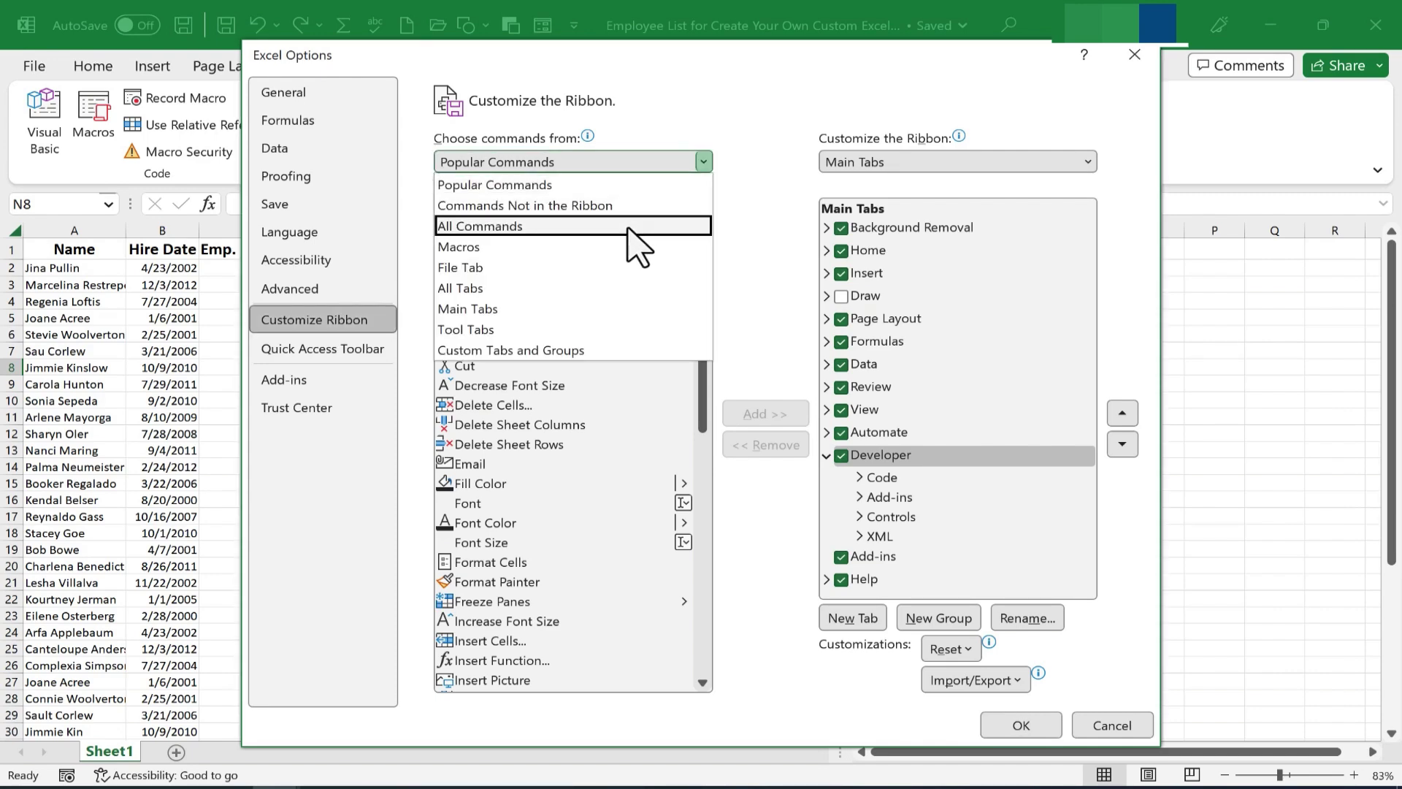
key(Escape)
key(Down)
key(Down)
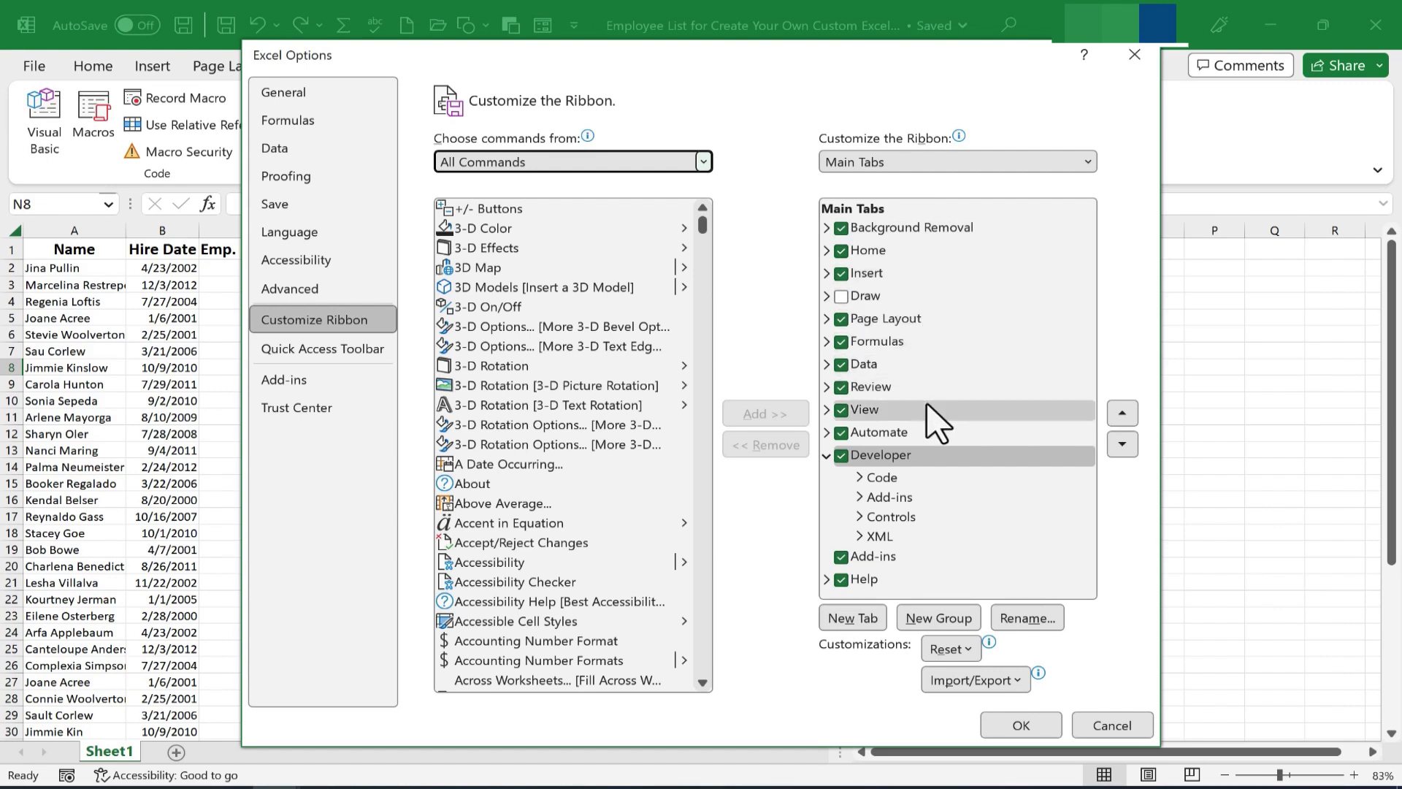
click(842, 297)
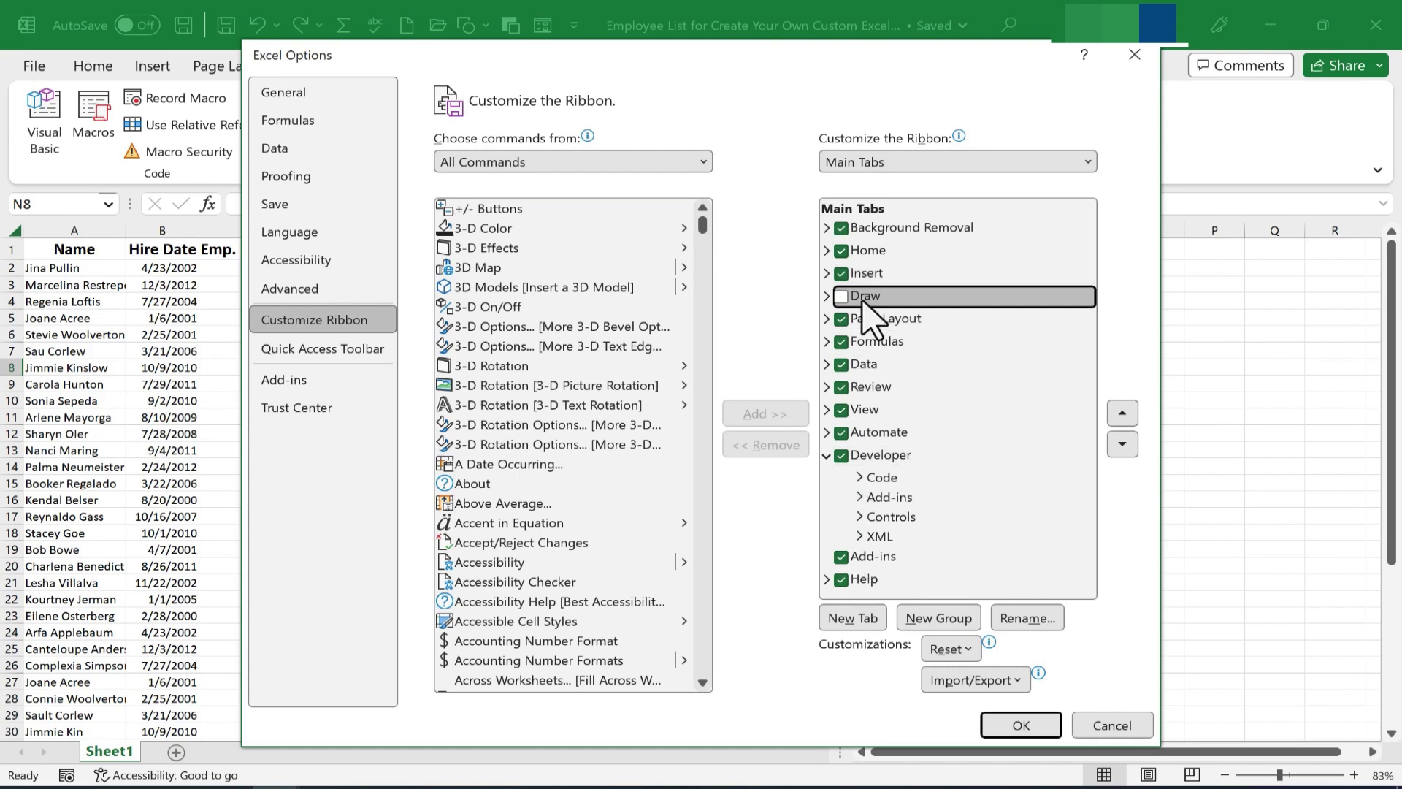
Step: Add a new custom tab after Draw and rename it Quick Tools
click(855, 619)
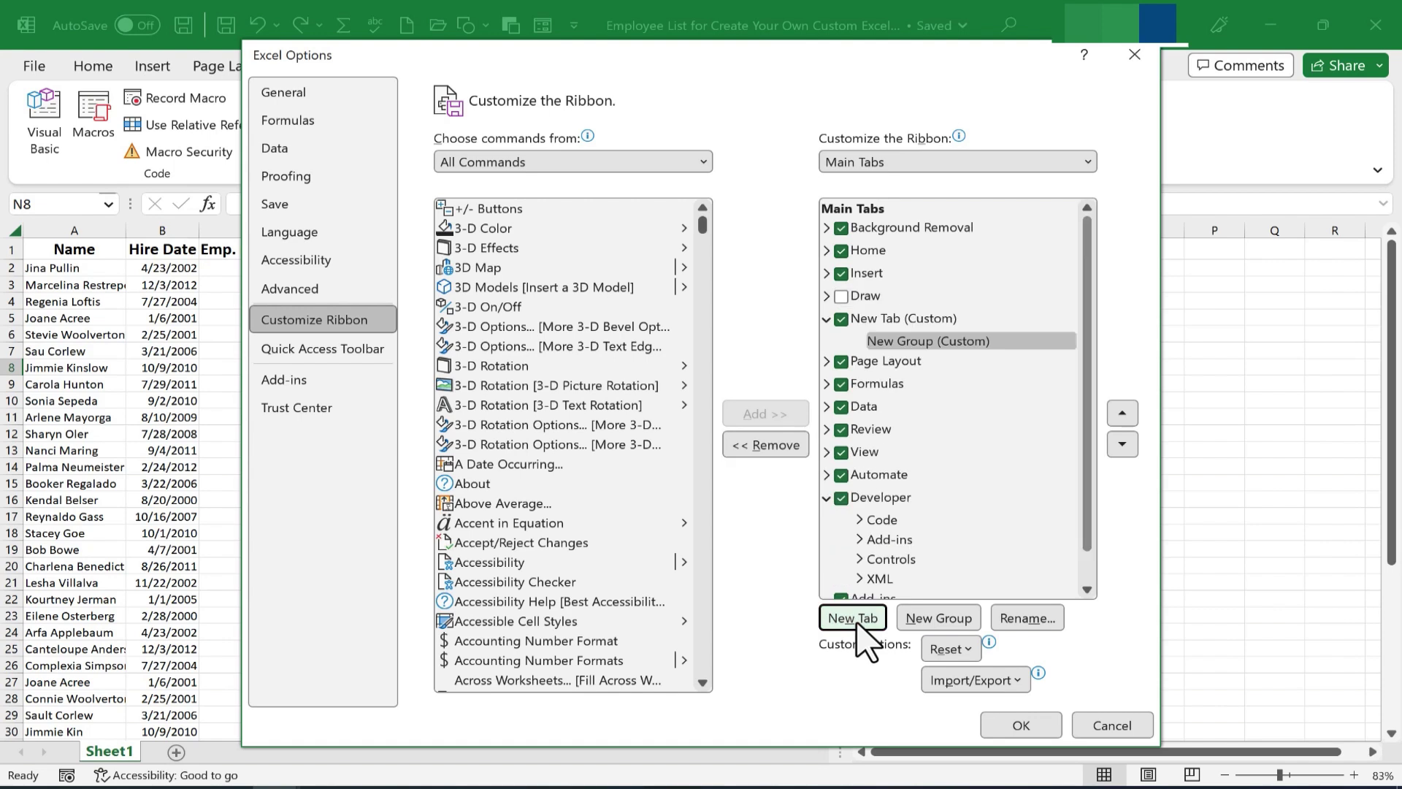
click(874, 332)
right_click(874, 332)
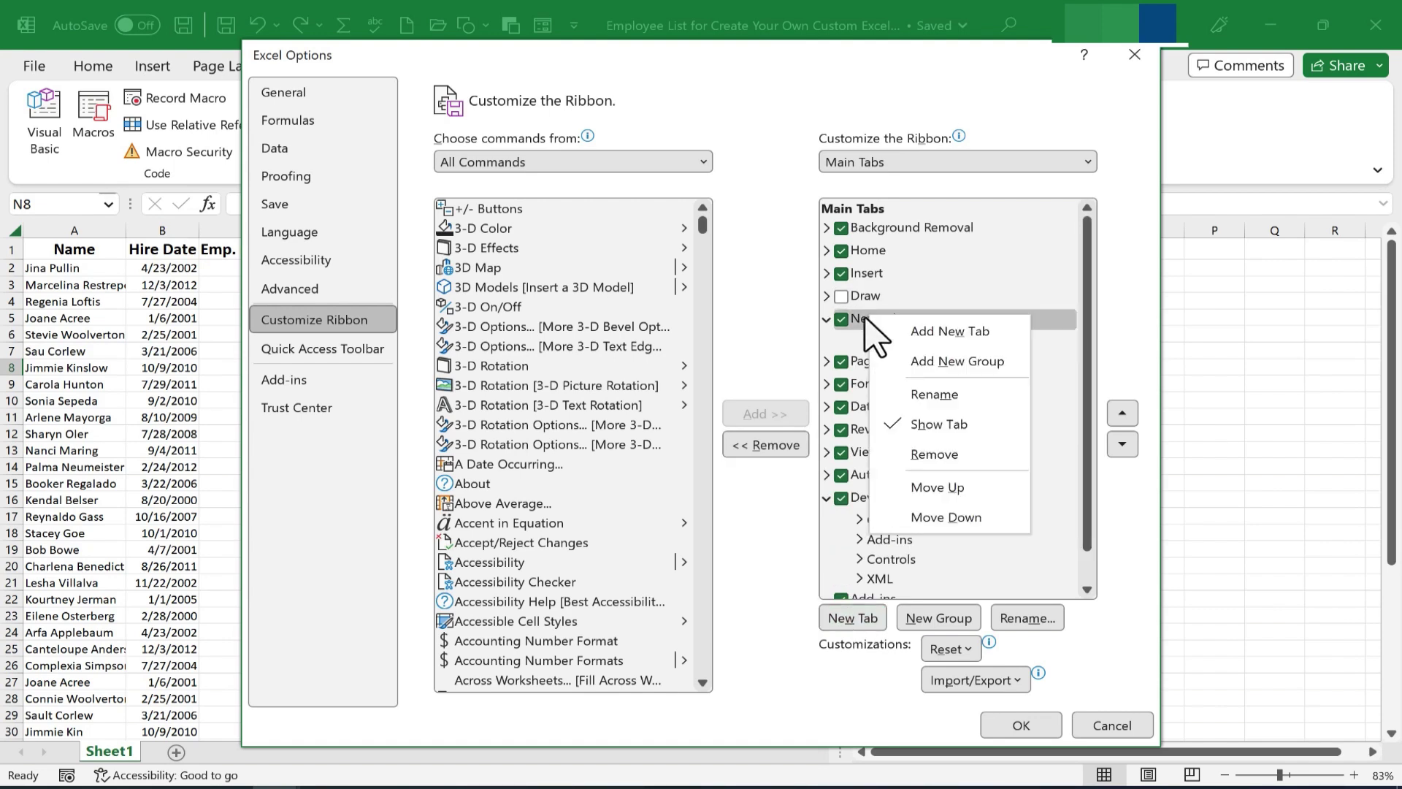
click(935, 394)
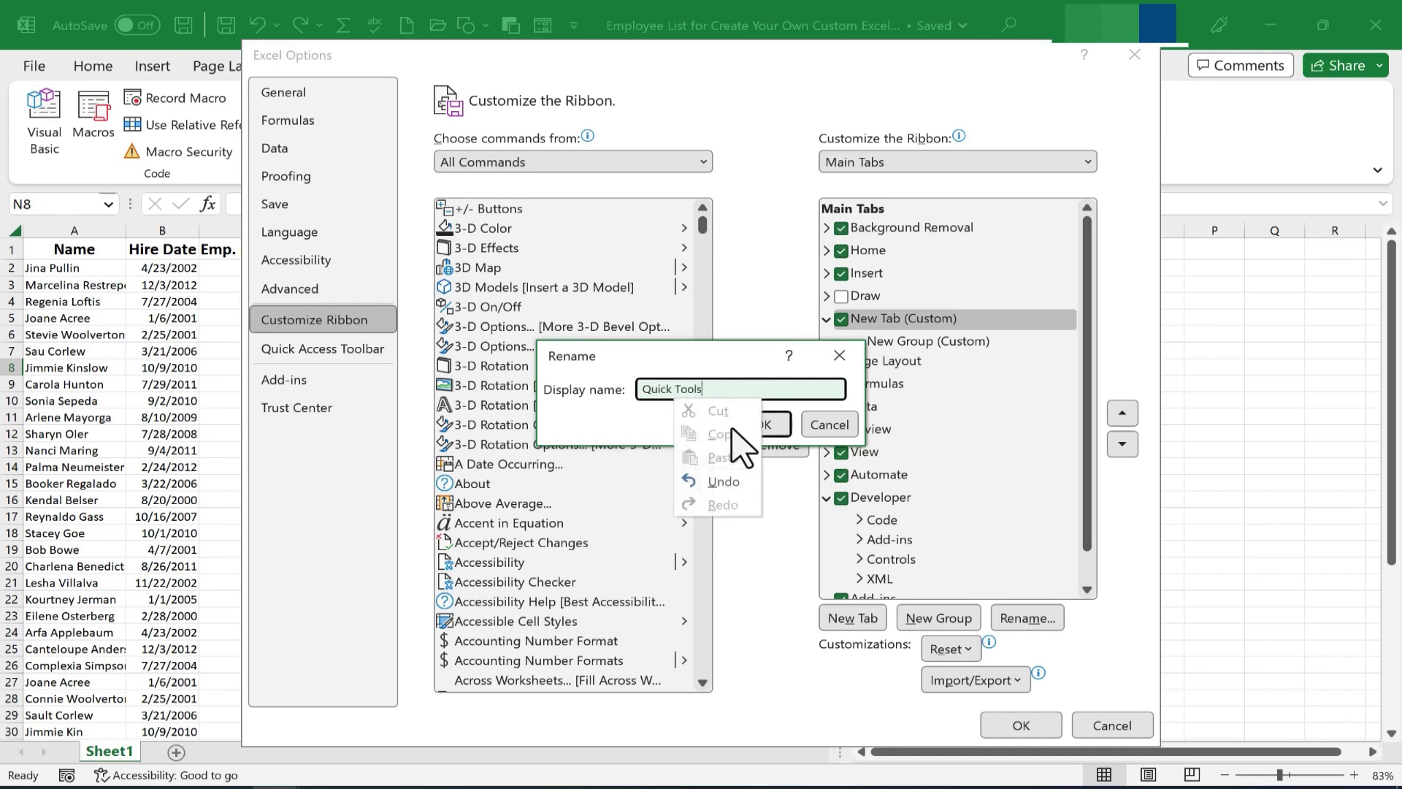
click(763, 424)
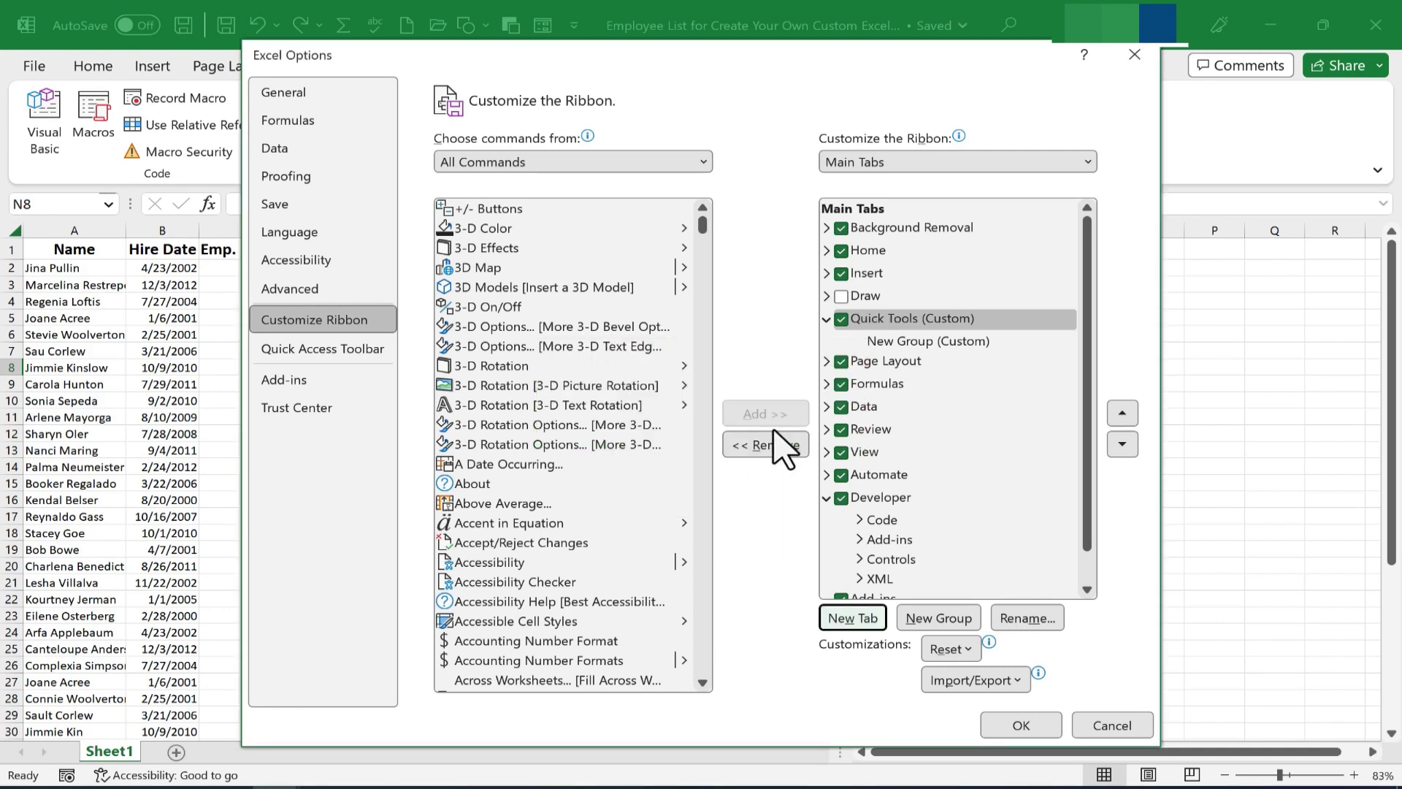
Step: Rename the tab's new group to Formatting and give it a symbol
click(937, 340)
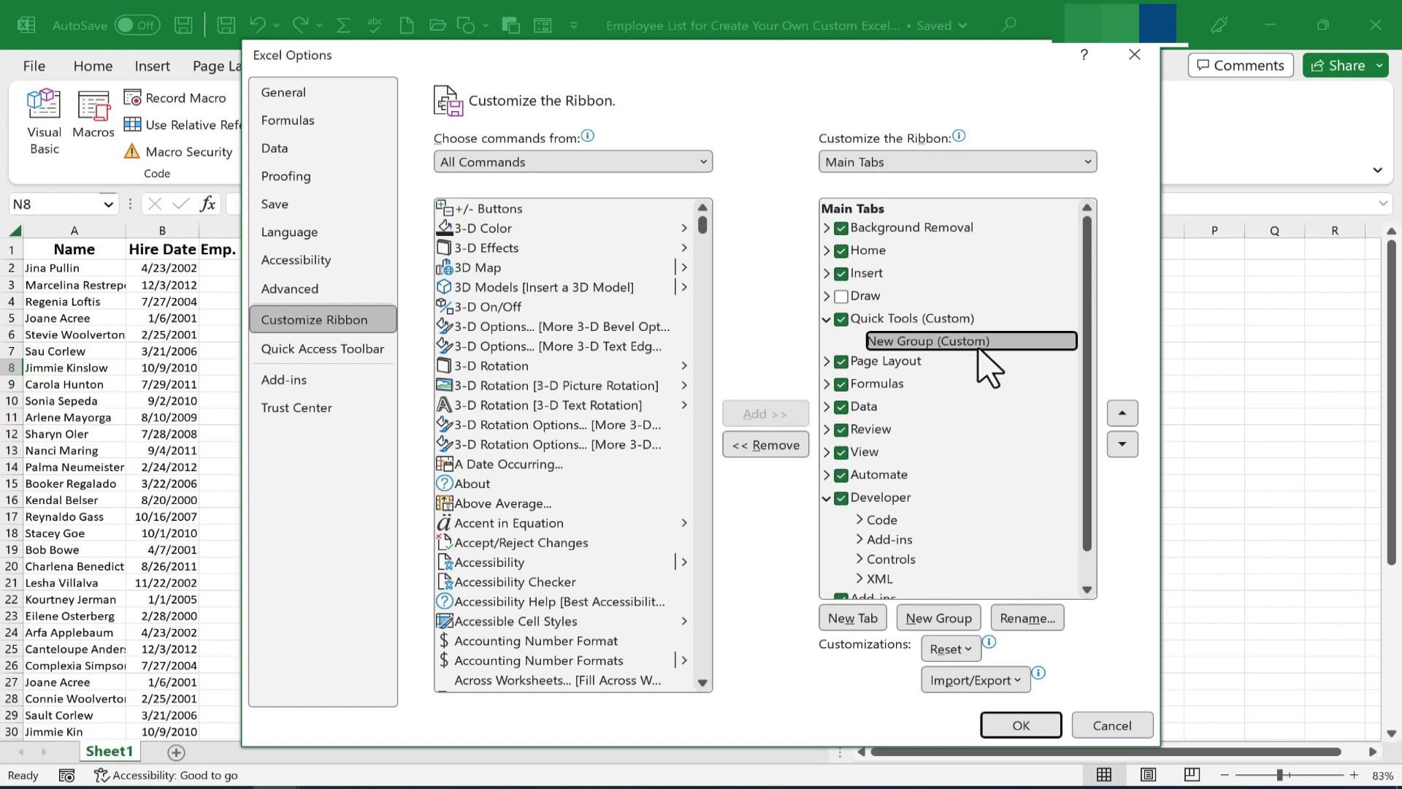
right_click(970, 340)
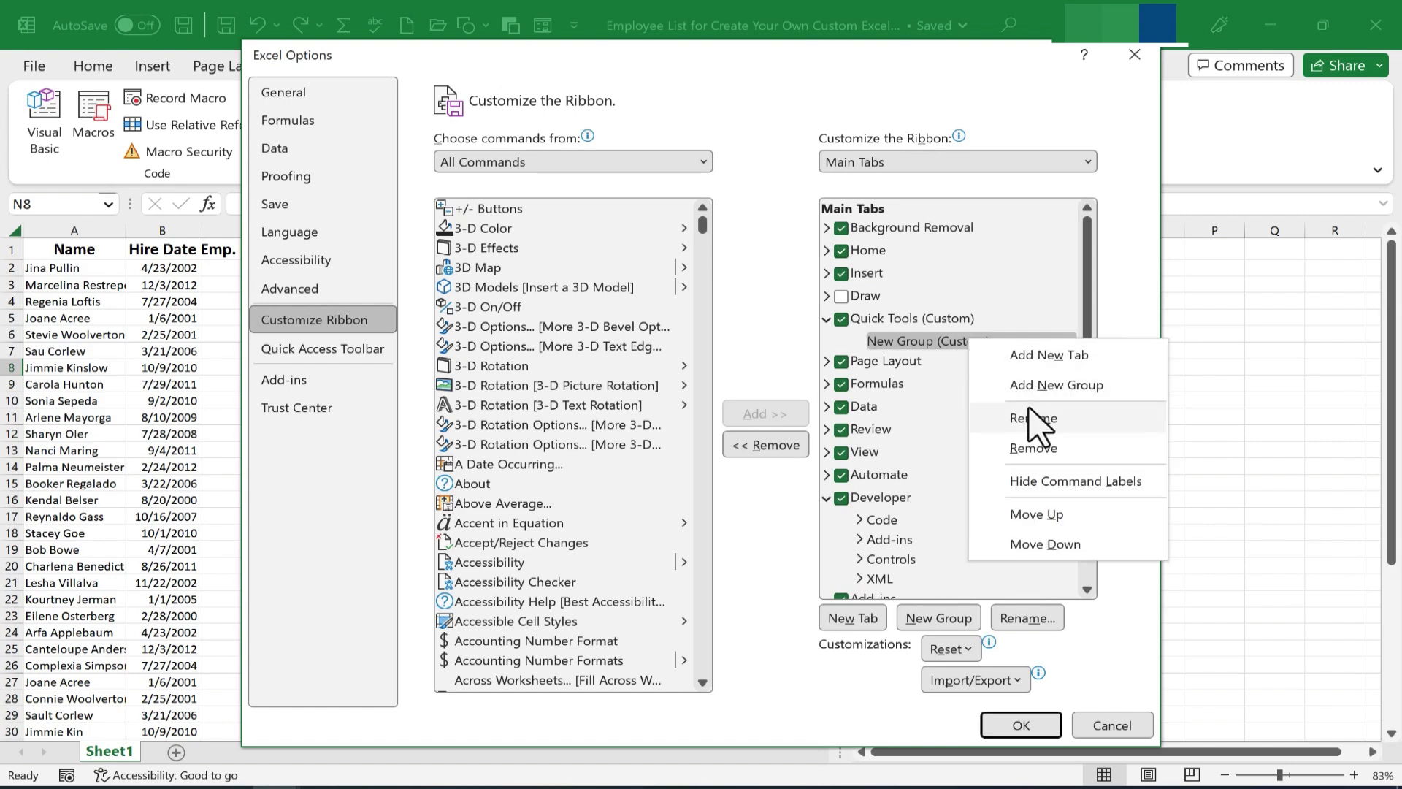
click(950, 343)
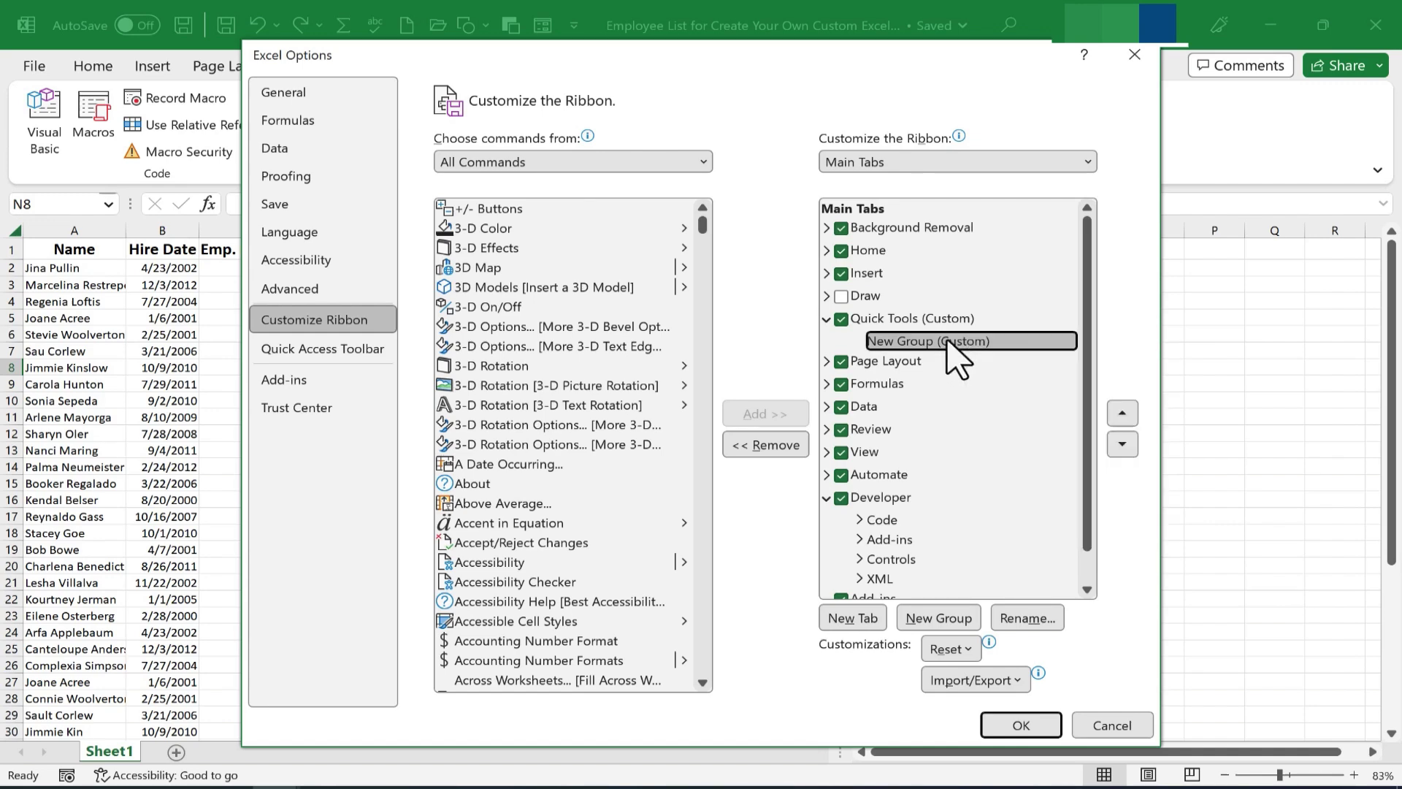
click(1045, 619)
text(Formatting)
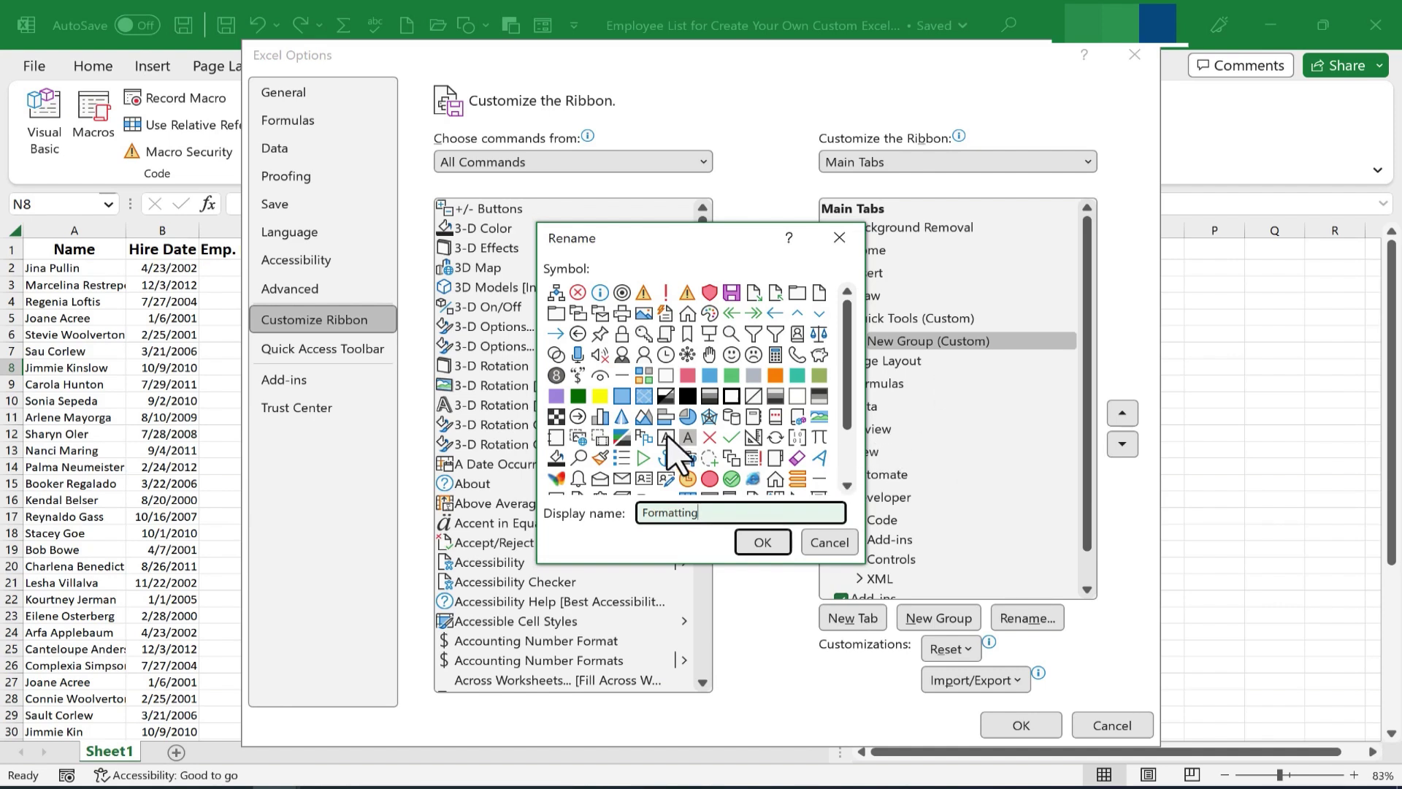
click(709, 314)
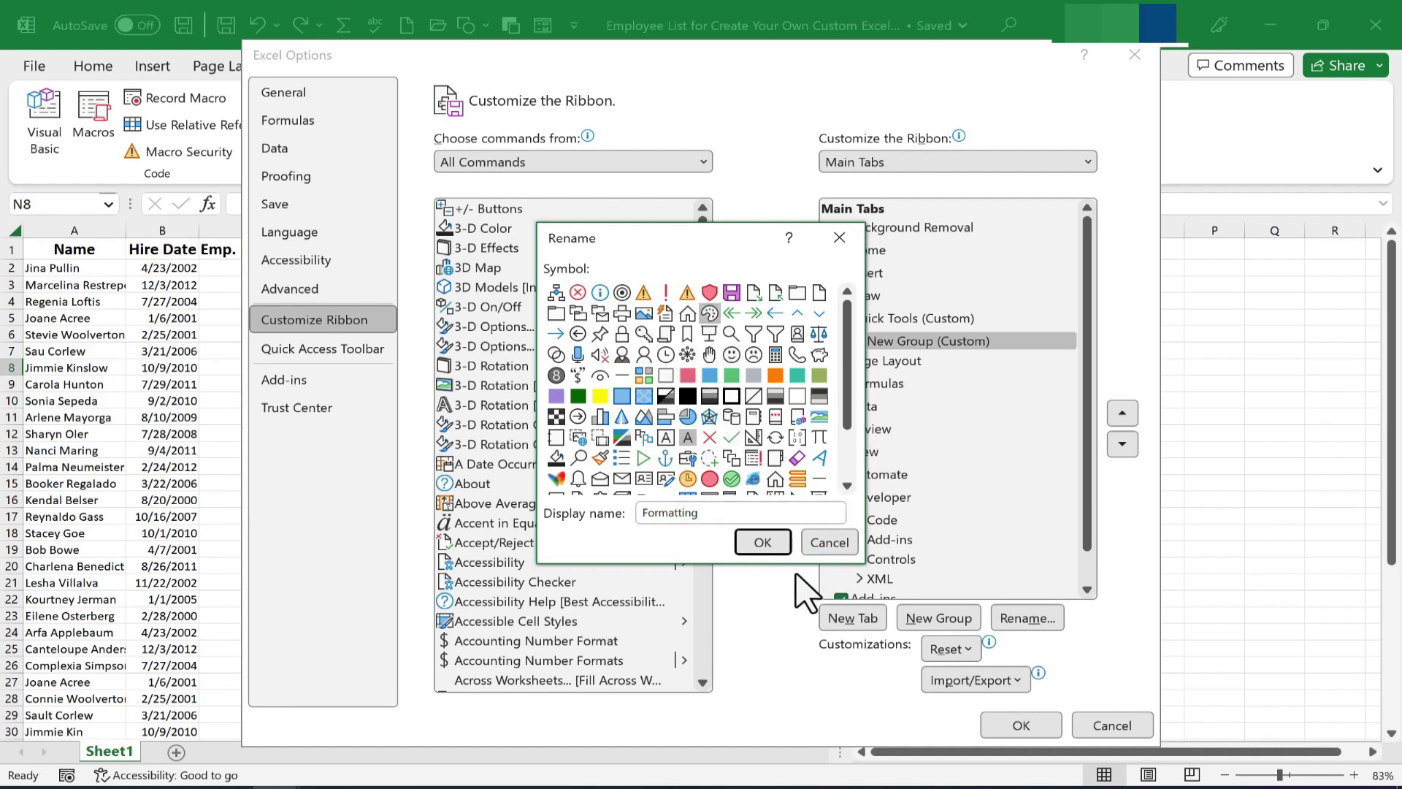
click(763, 543)
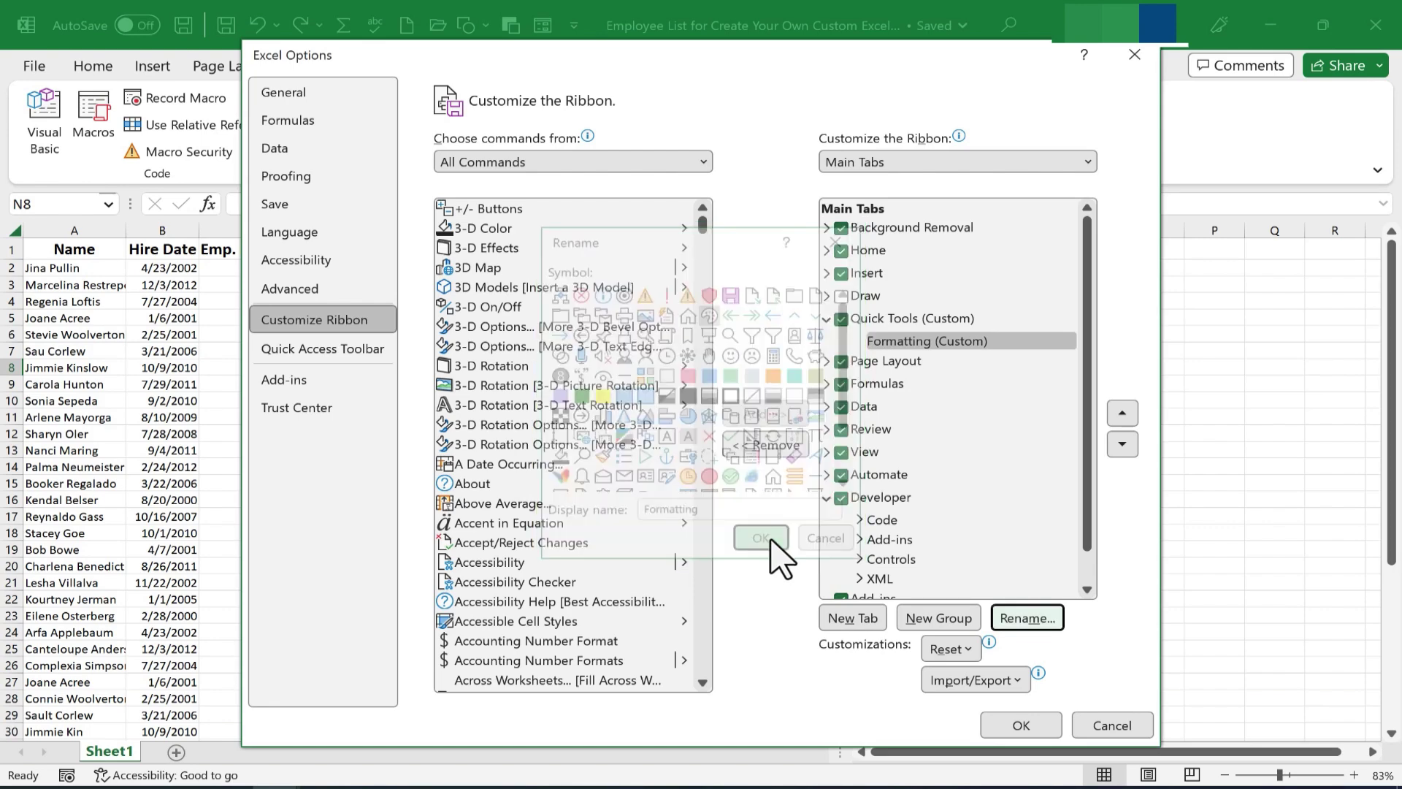
Step: Add a second group named Organizing Data with the funnel symbol
click(951, 617)
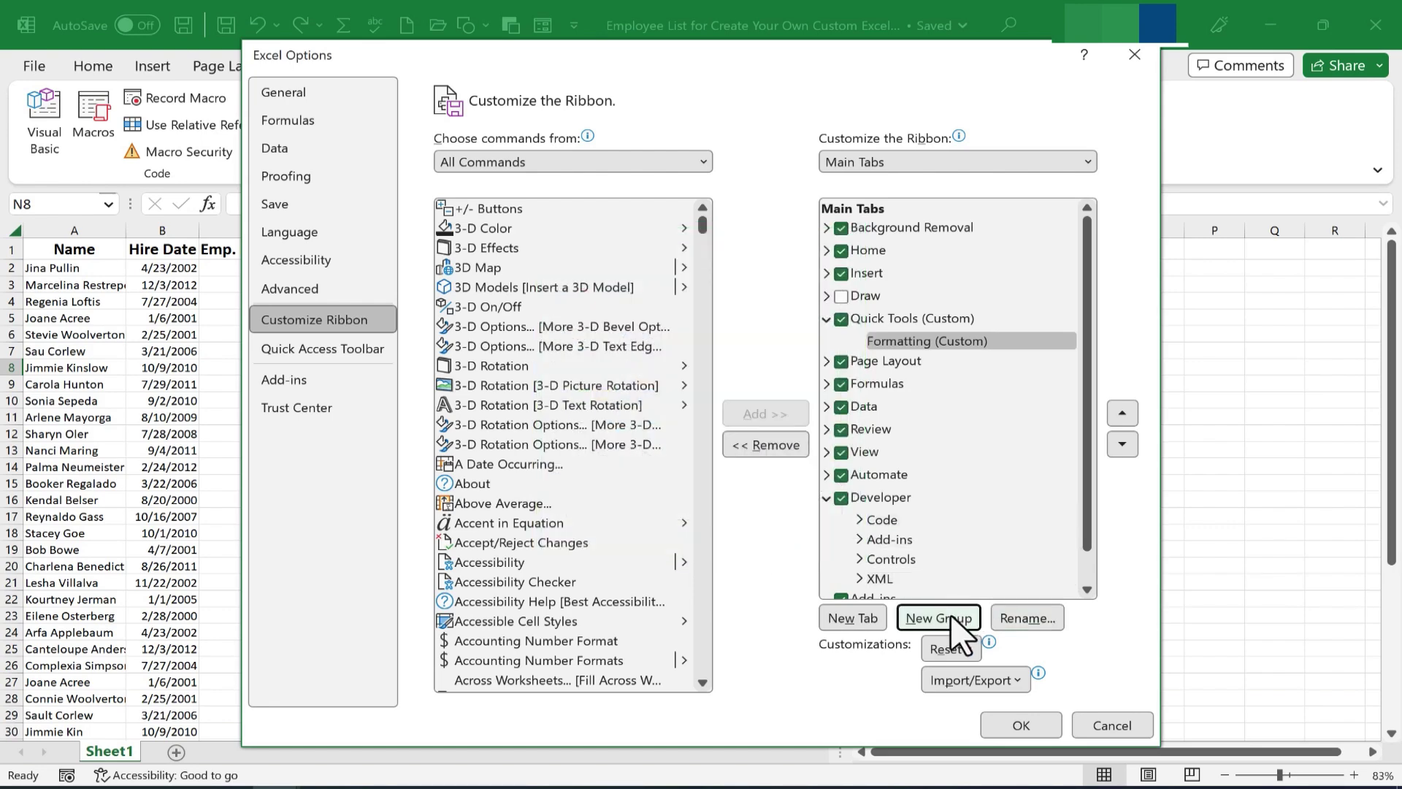
click(1036, 617)
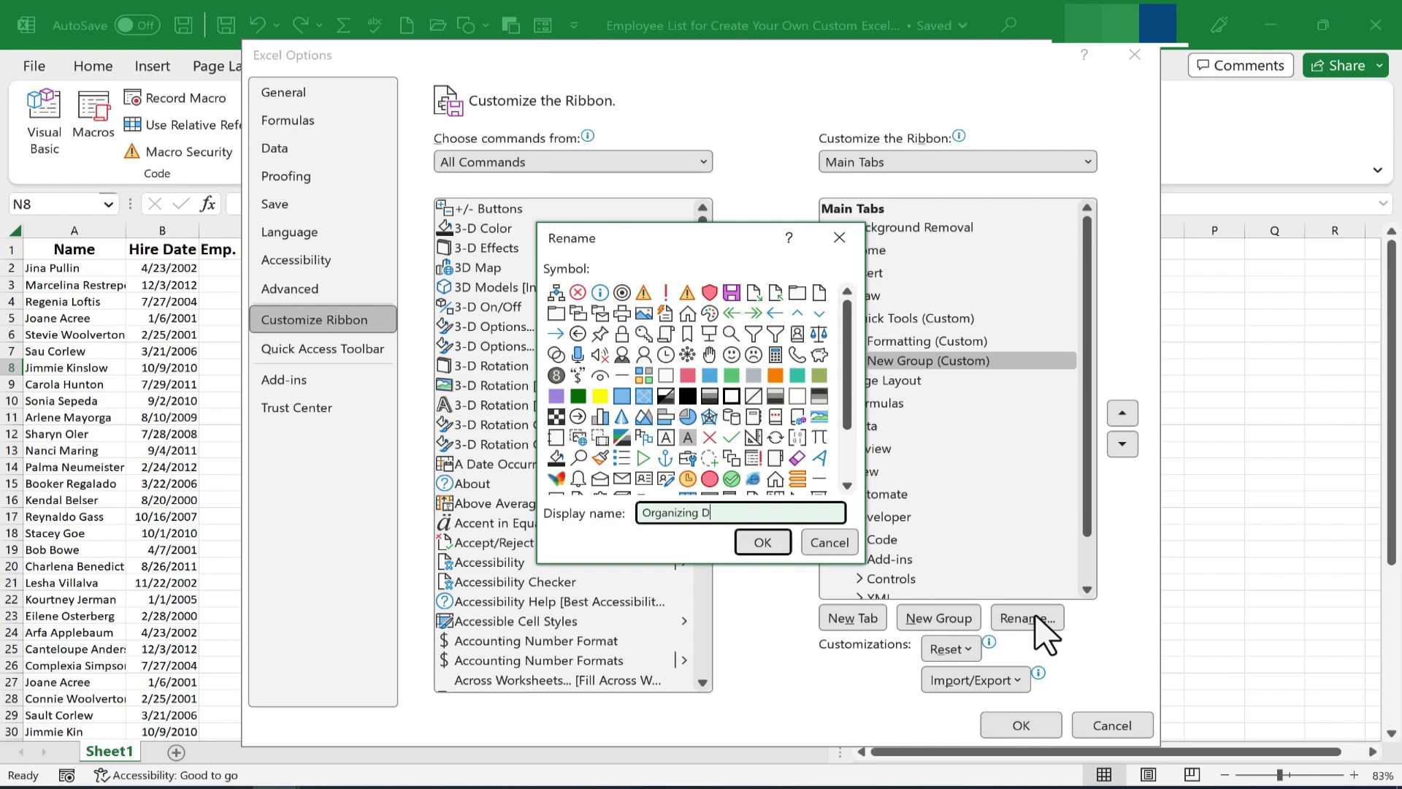
text(Organizing Data)
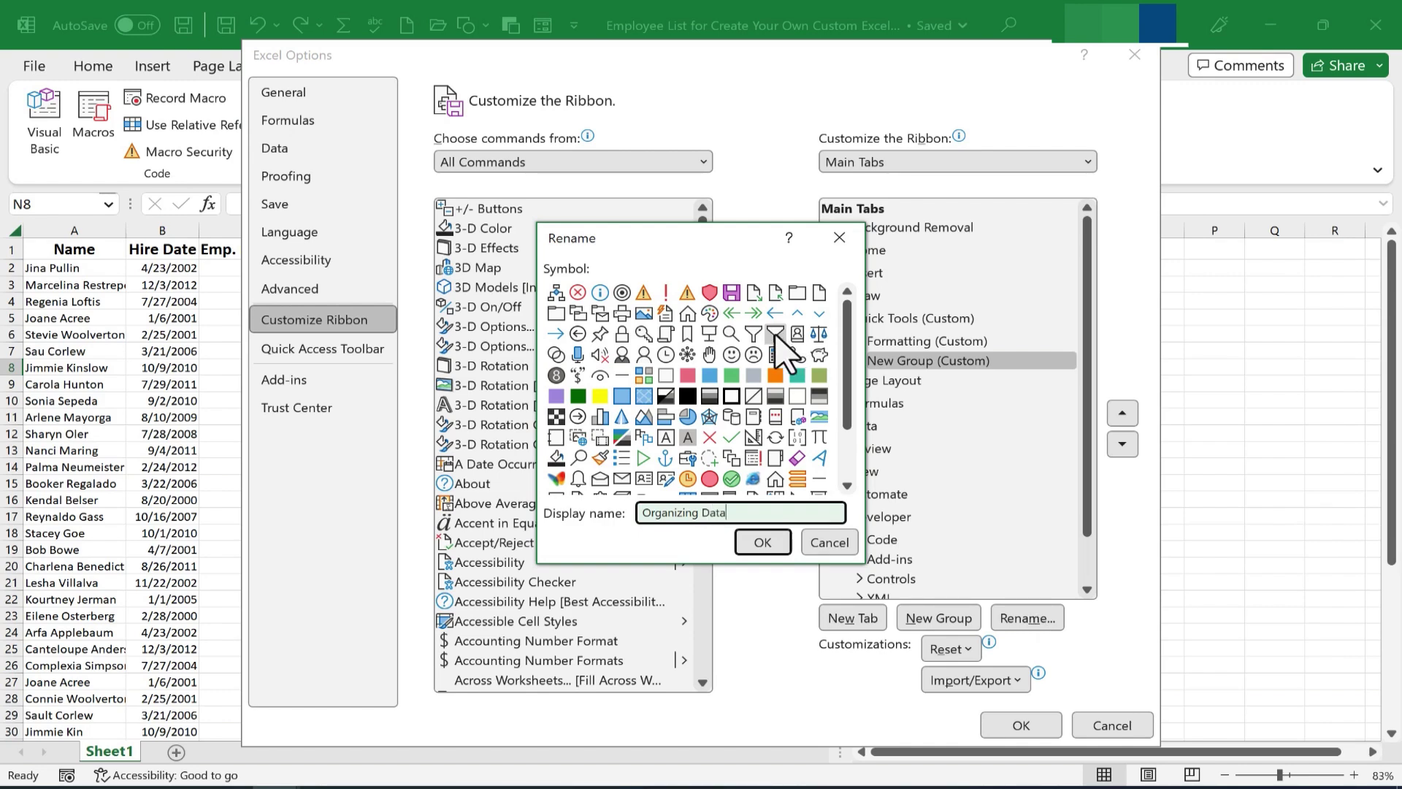
click(775, 328)
click(776, 544)
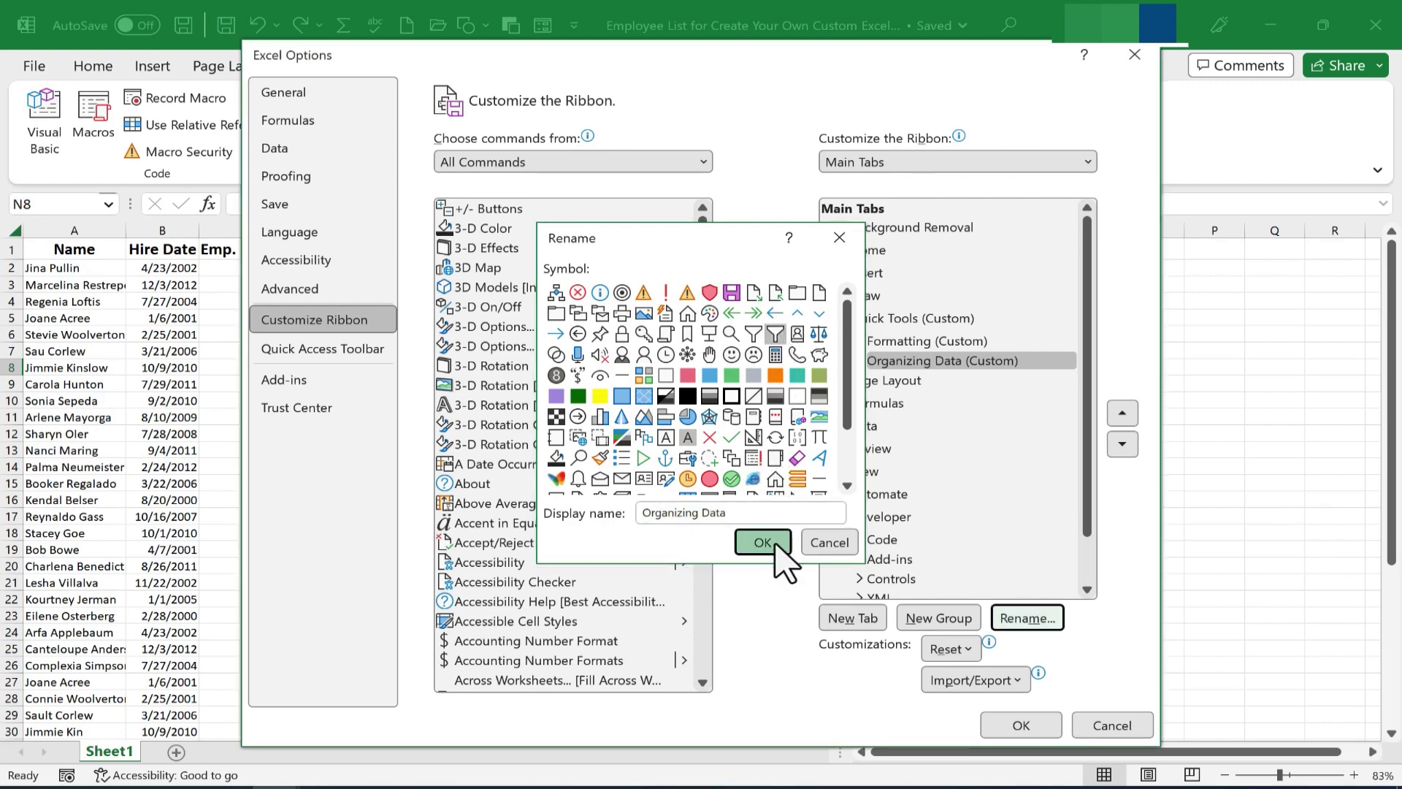
Step: Add another group named Graphics with a chart symbol
click(941, 618)
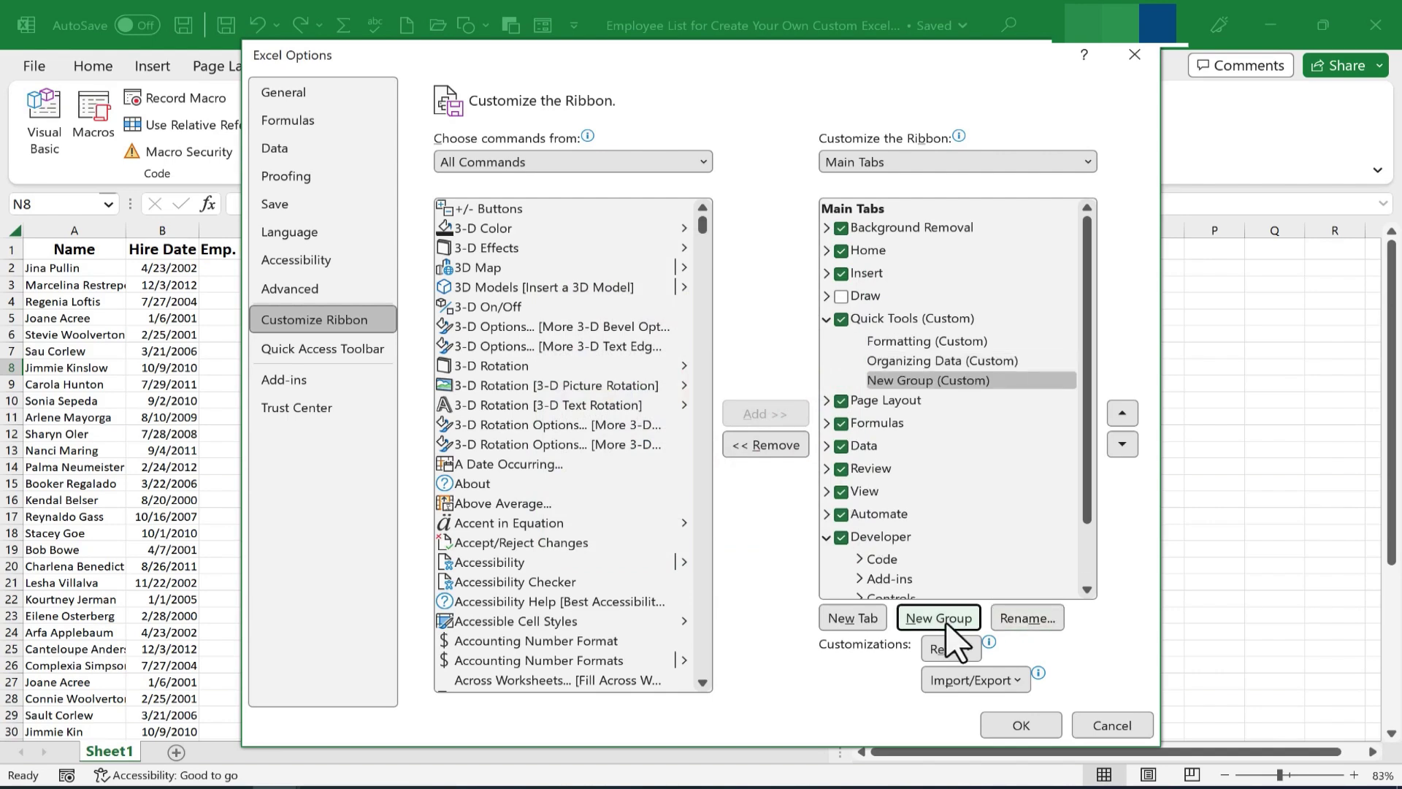
click(1027, 619)
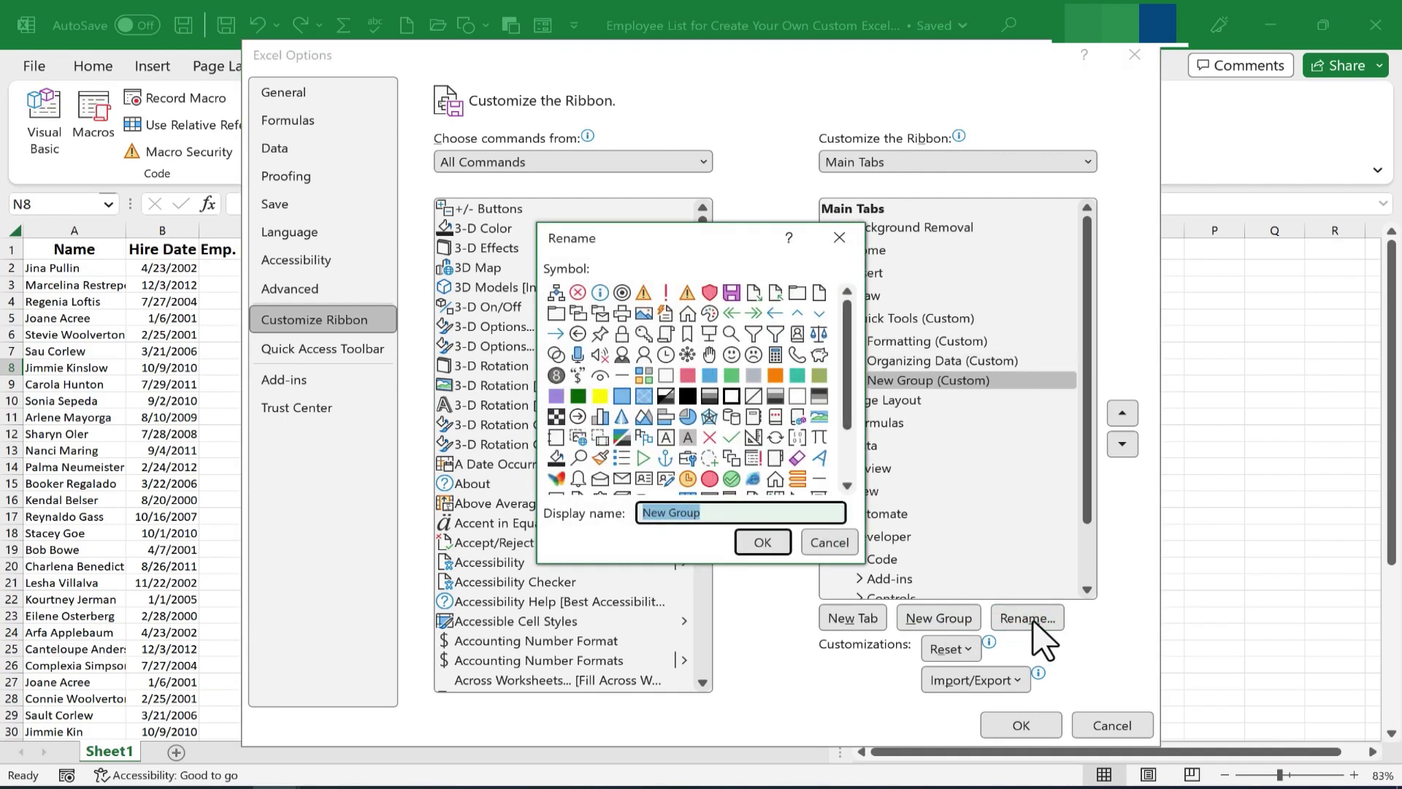
click(818, 416)
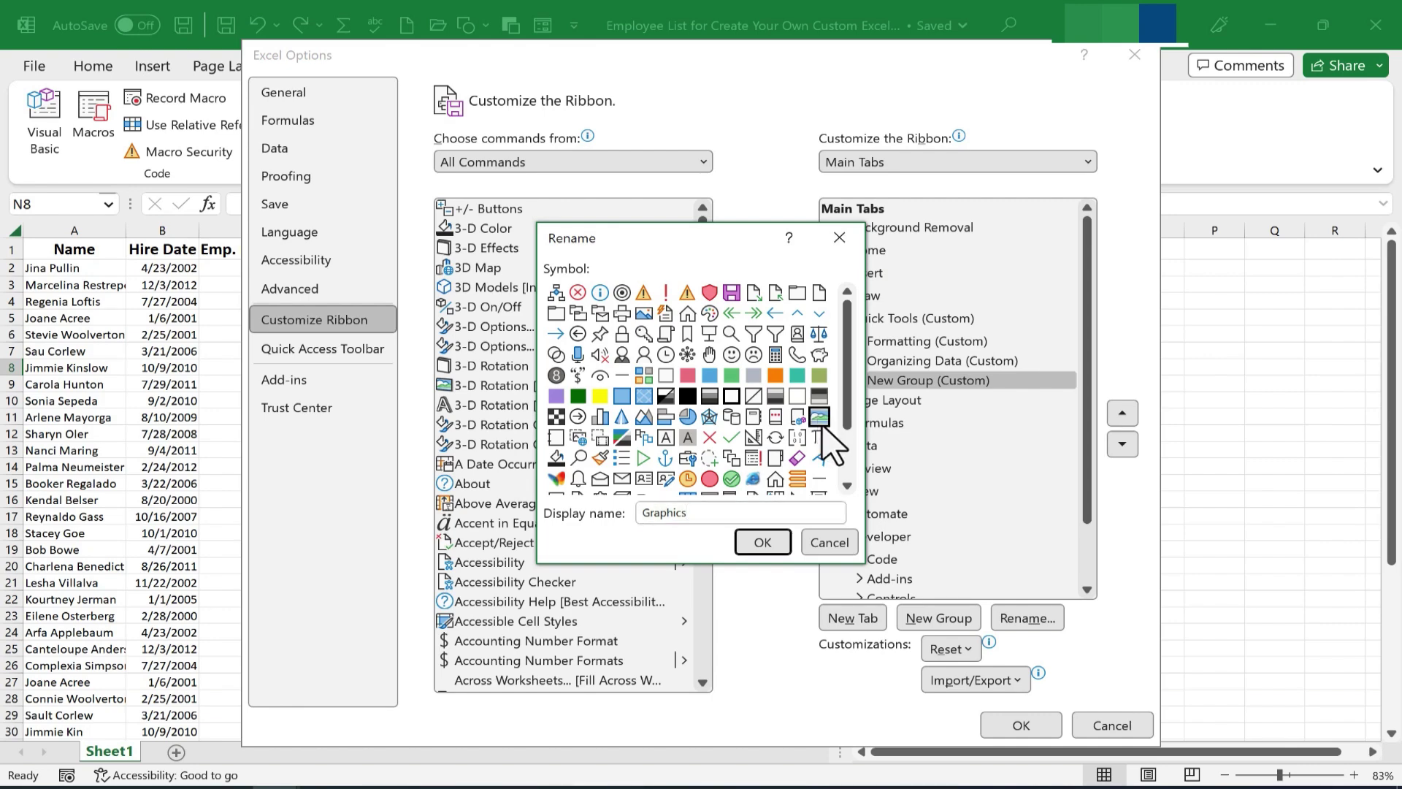
click(761, 543)
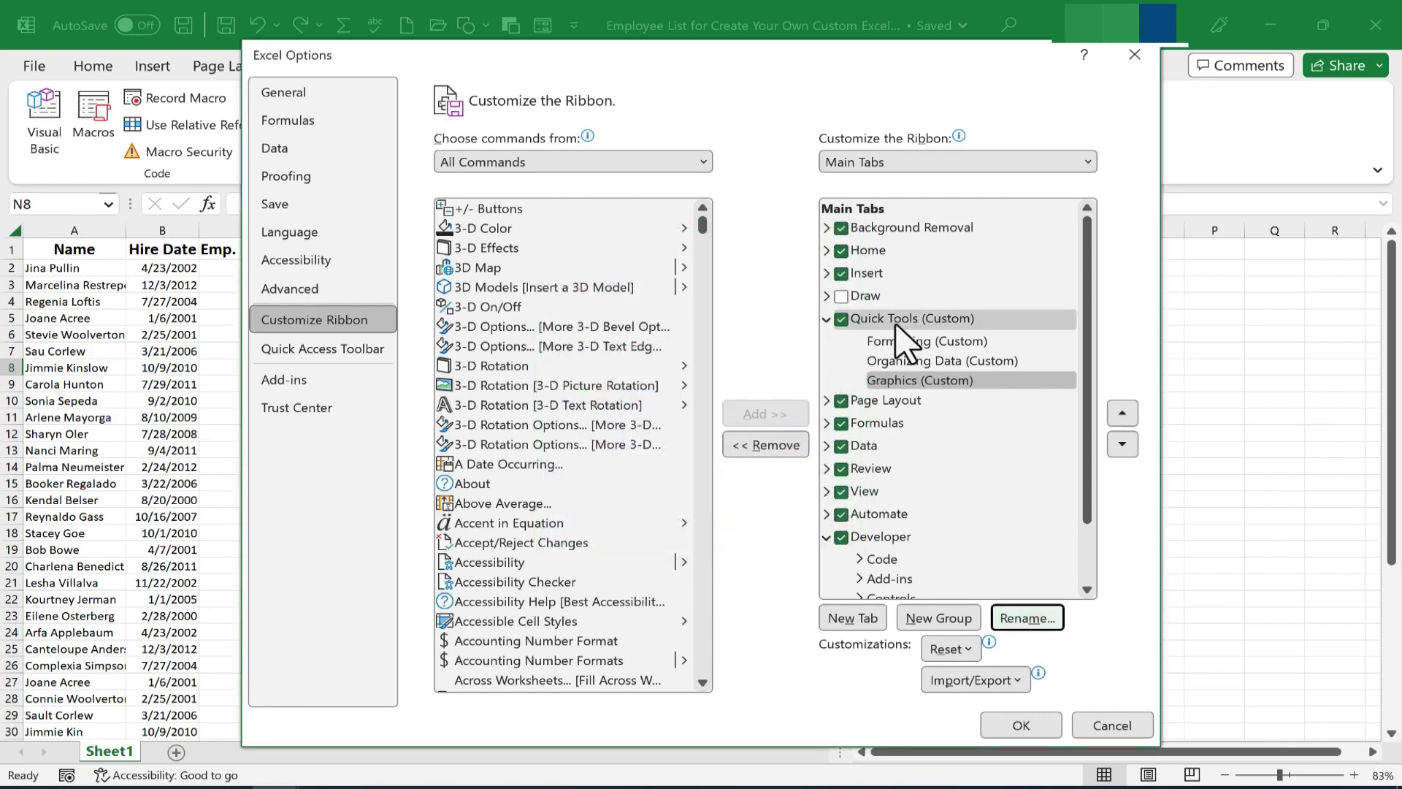
Step: Apply the ribbon changes and view the still-empty Quick Tools tab
click(1039, 729)
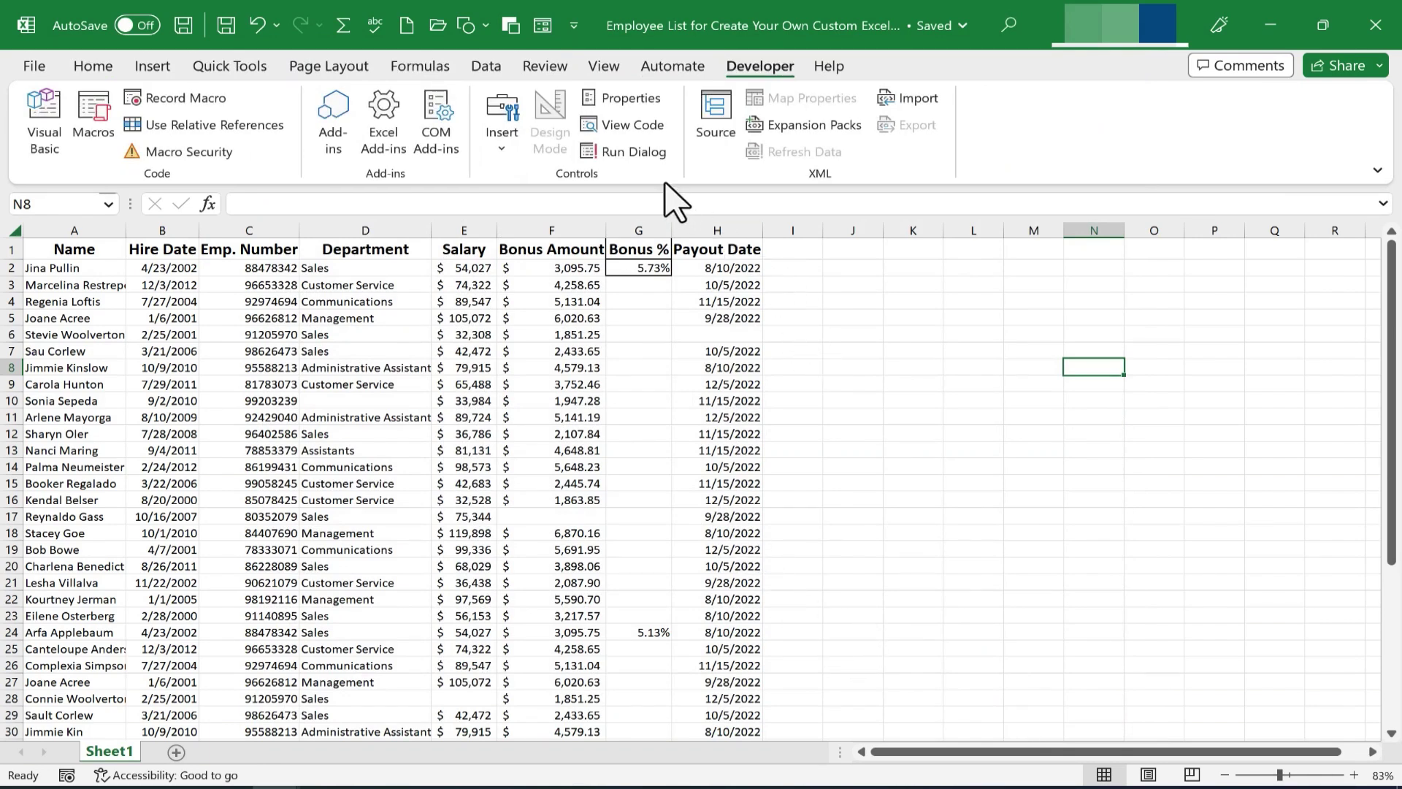
click(221, 77)
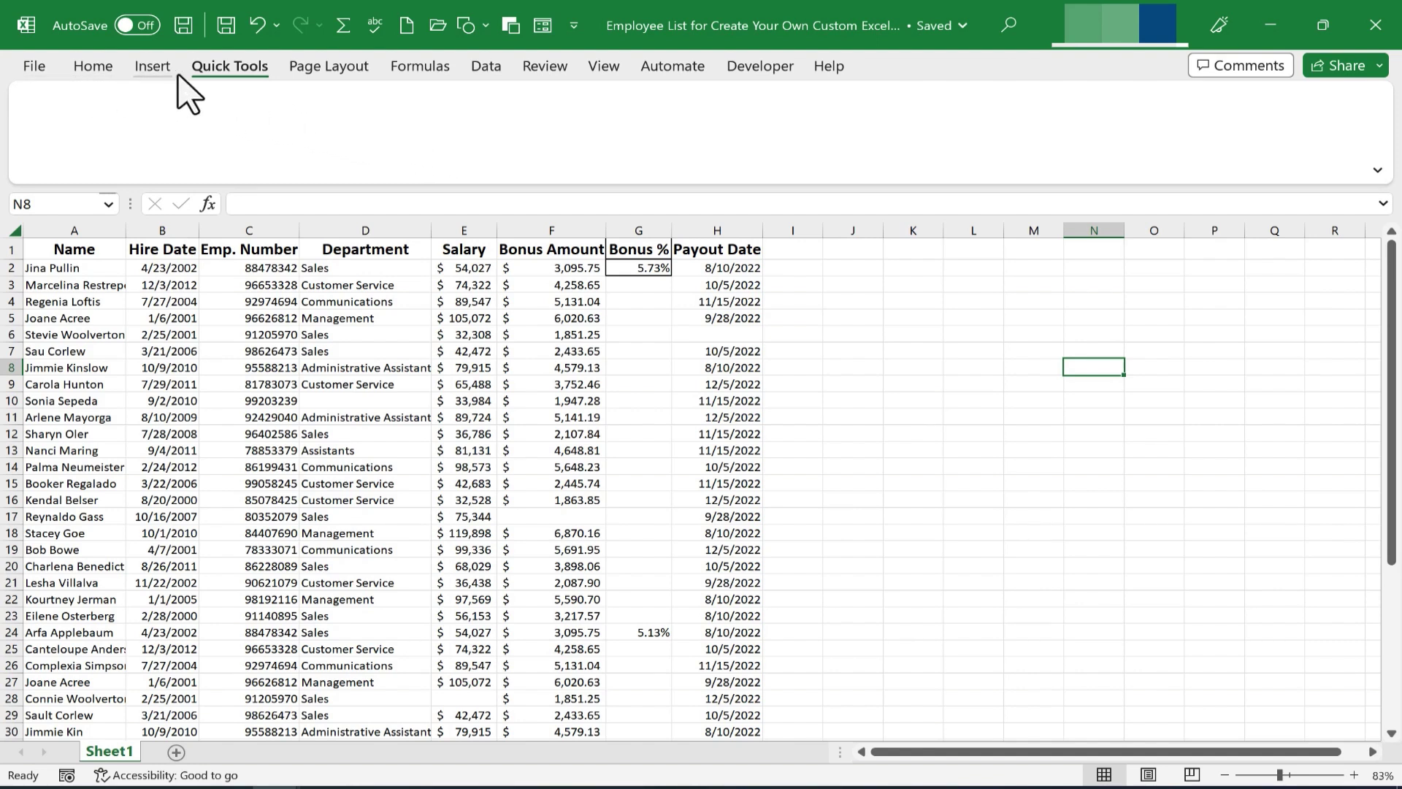
Step: Reopen Customize the Ribbon from the ribbon's shortcut menu and select the Formatting group
right_click(248, 67)
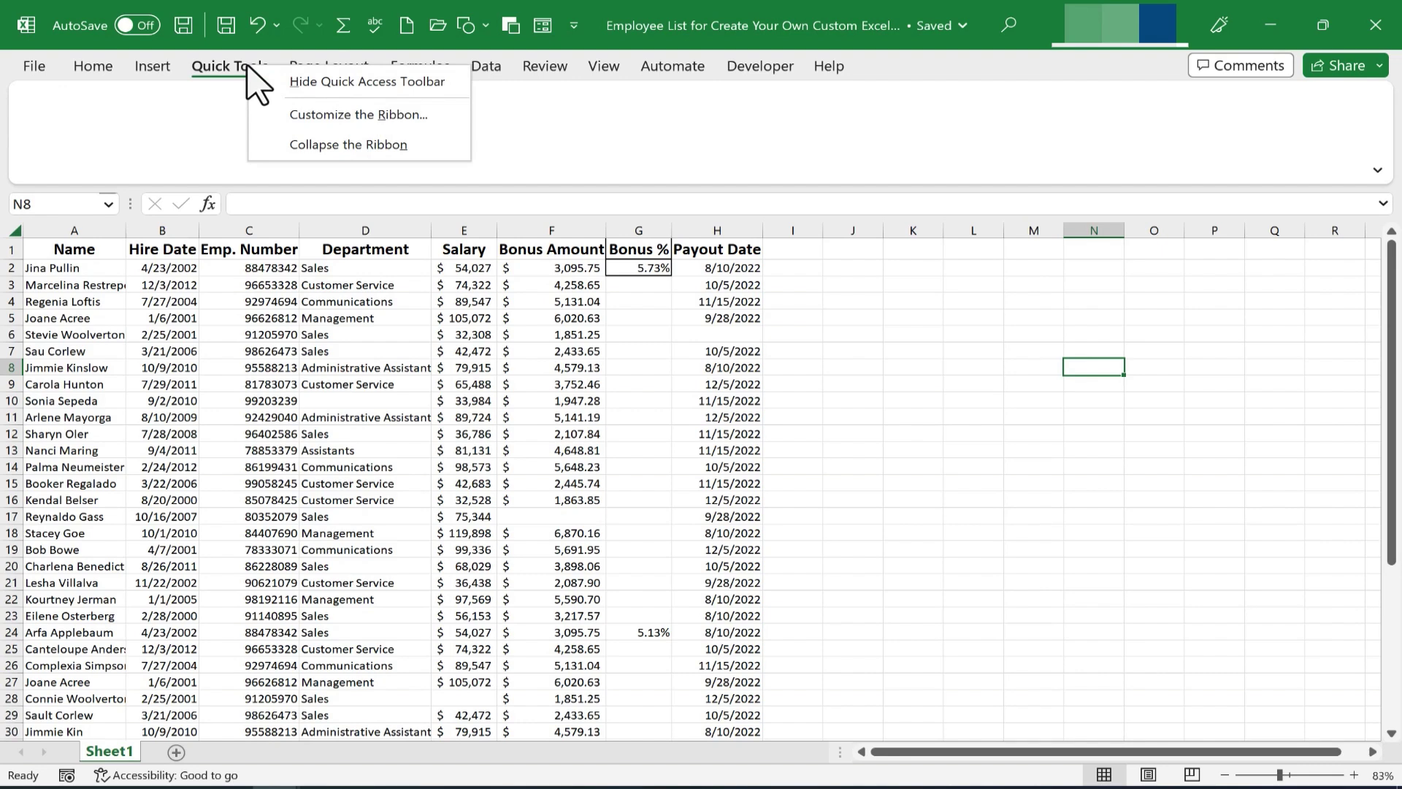
click(325, 115)
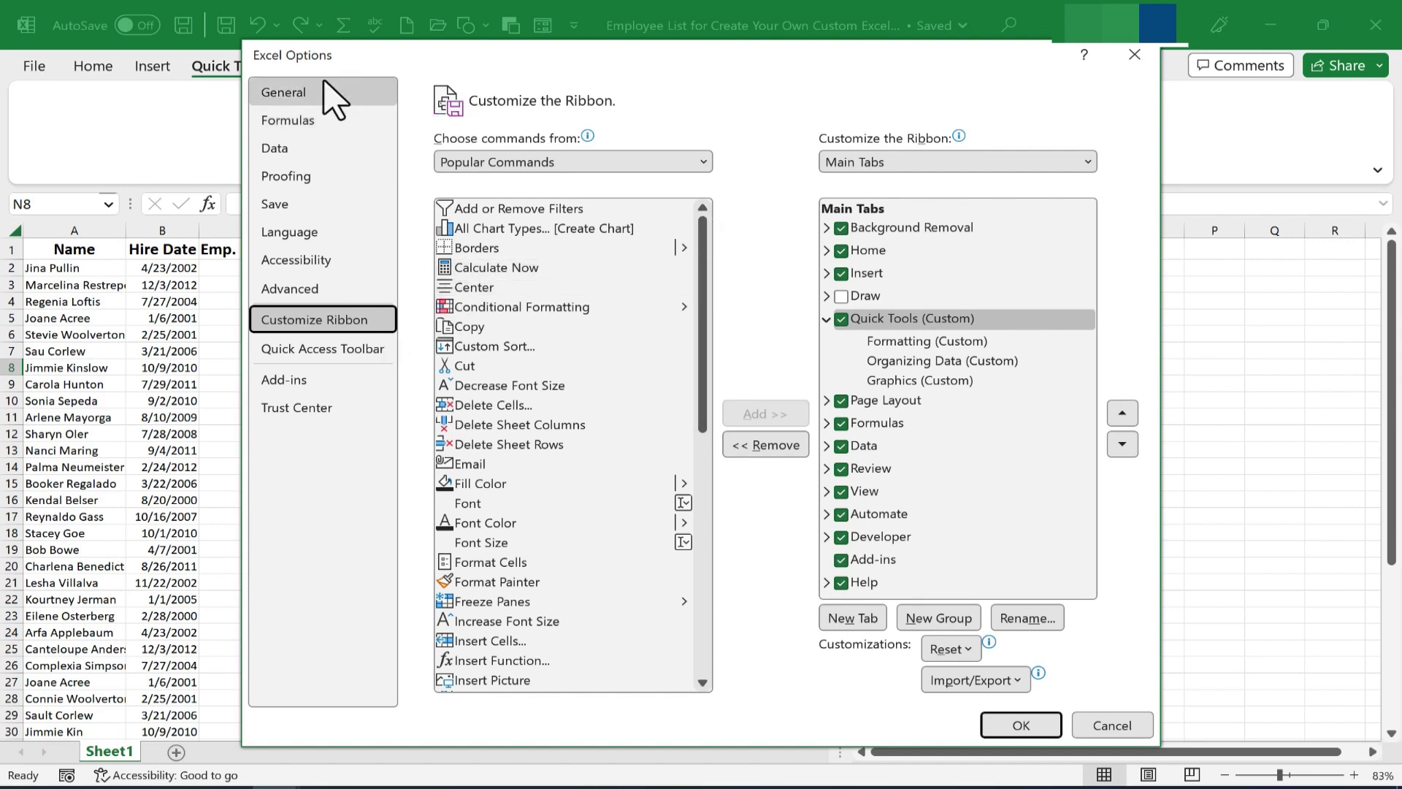
click(924, 341)
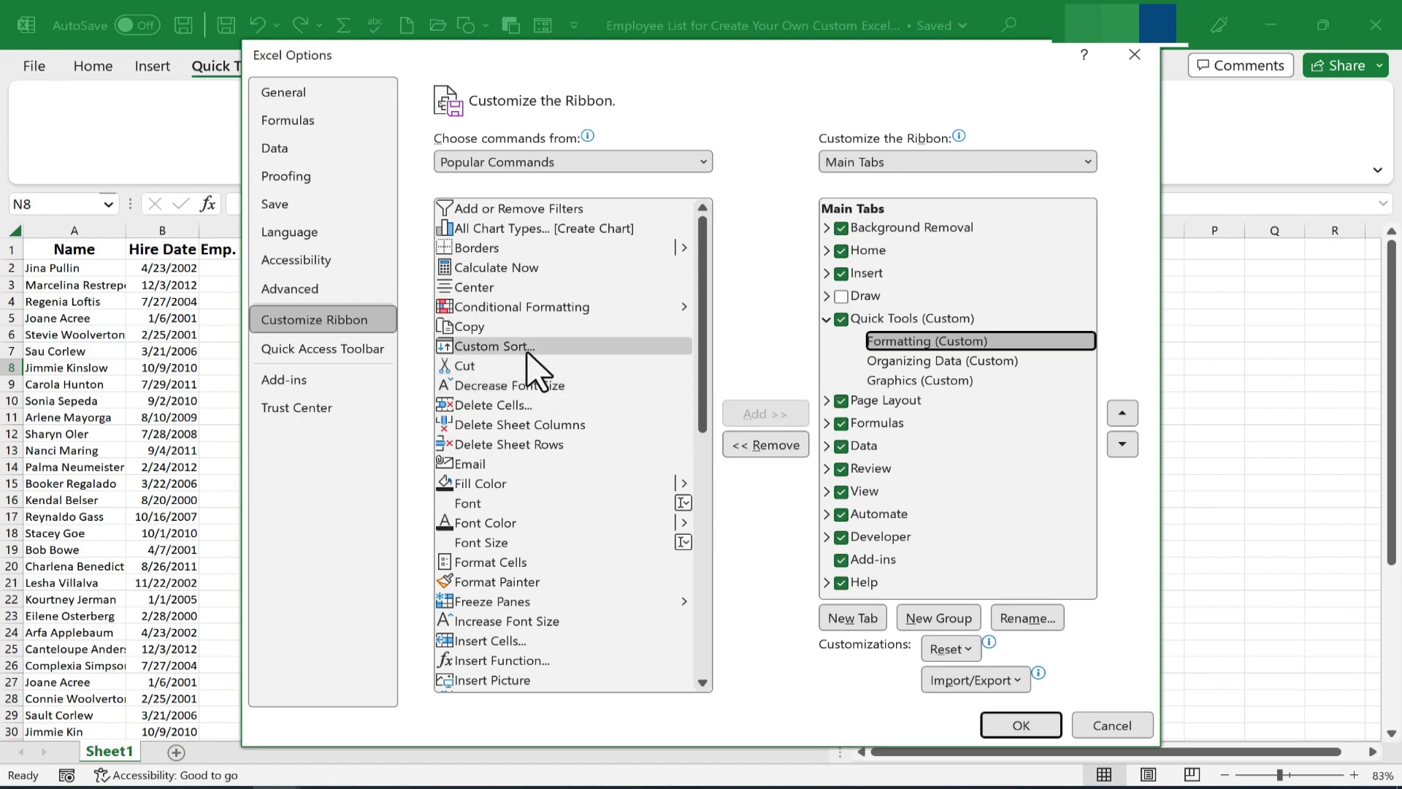
Step: Add Conditional Formatting, Format Painter, Fill Color and Font Color to the Formatting group
click(499, 307)
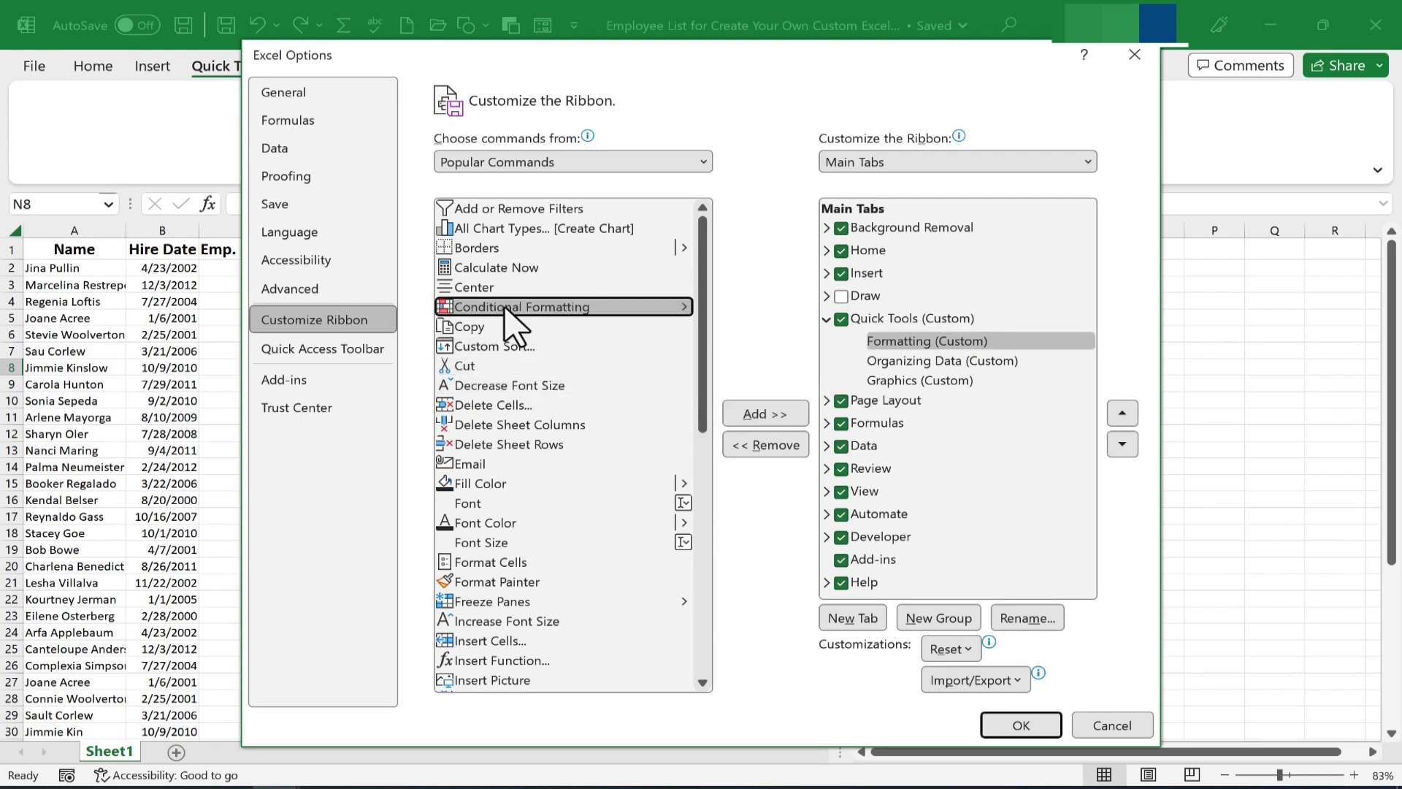
click(744, 414)
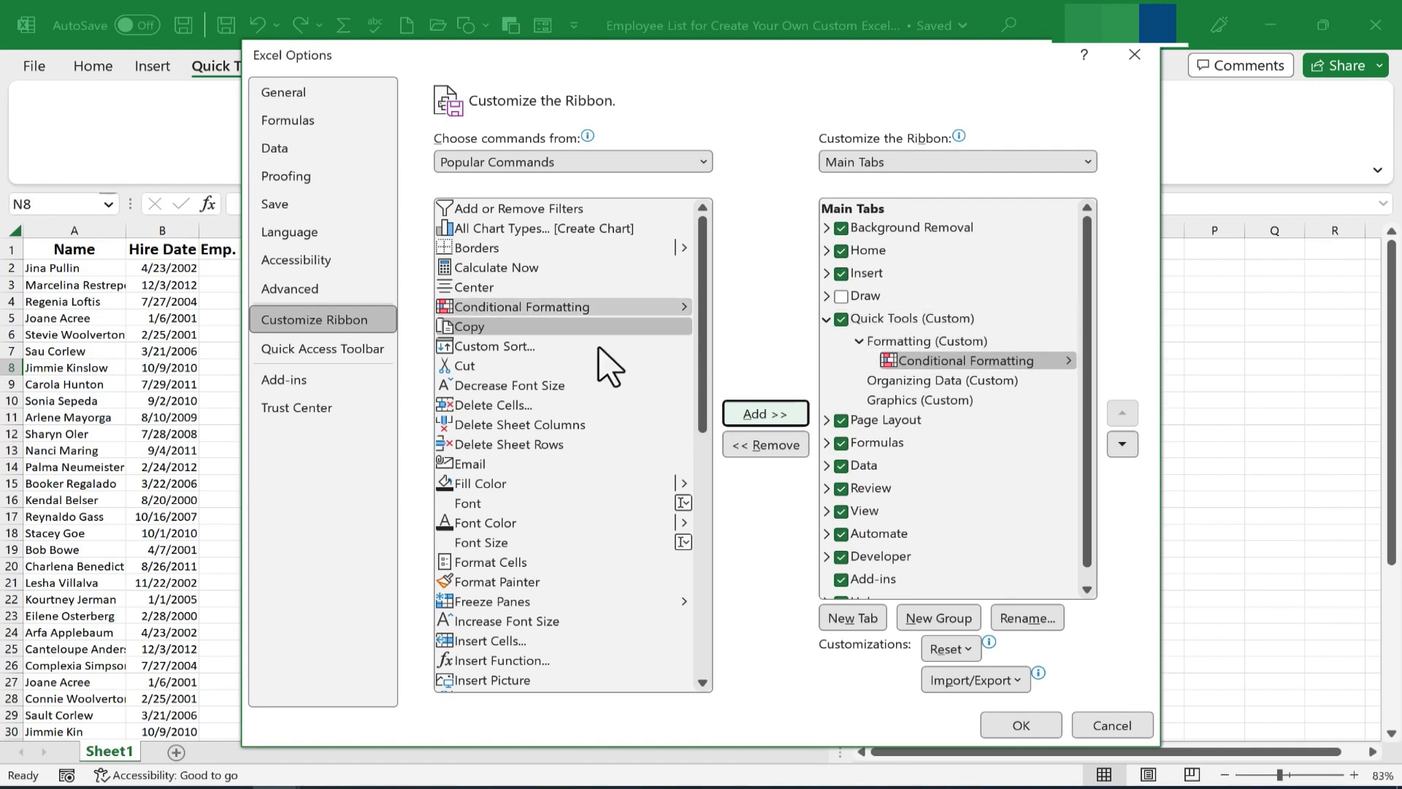
click(518, 582)
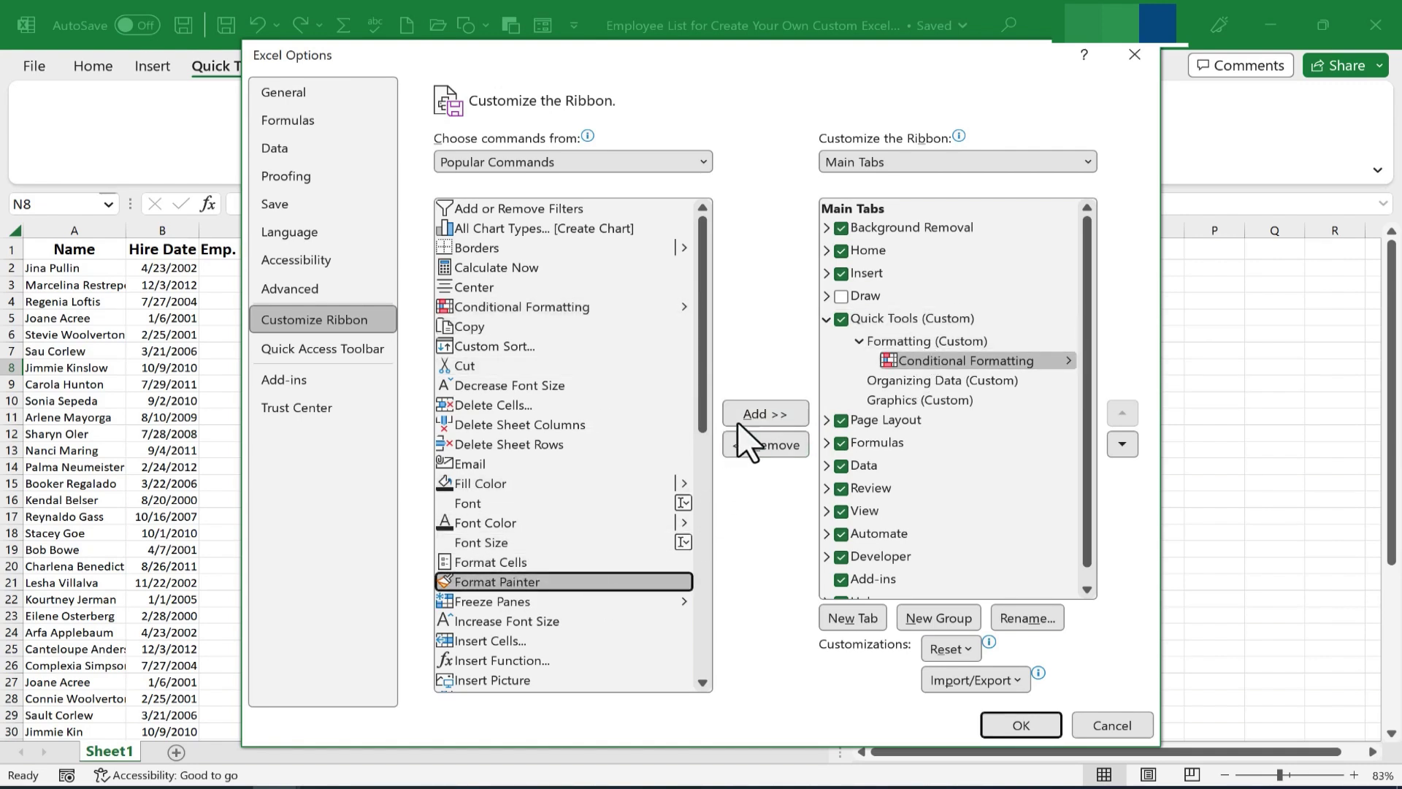
click(763, 414)
click(683, 482)
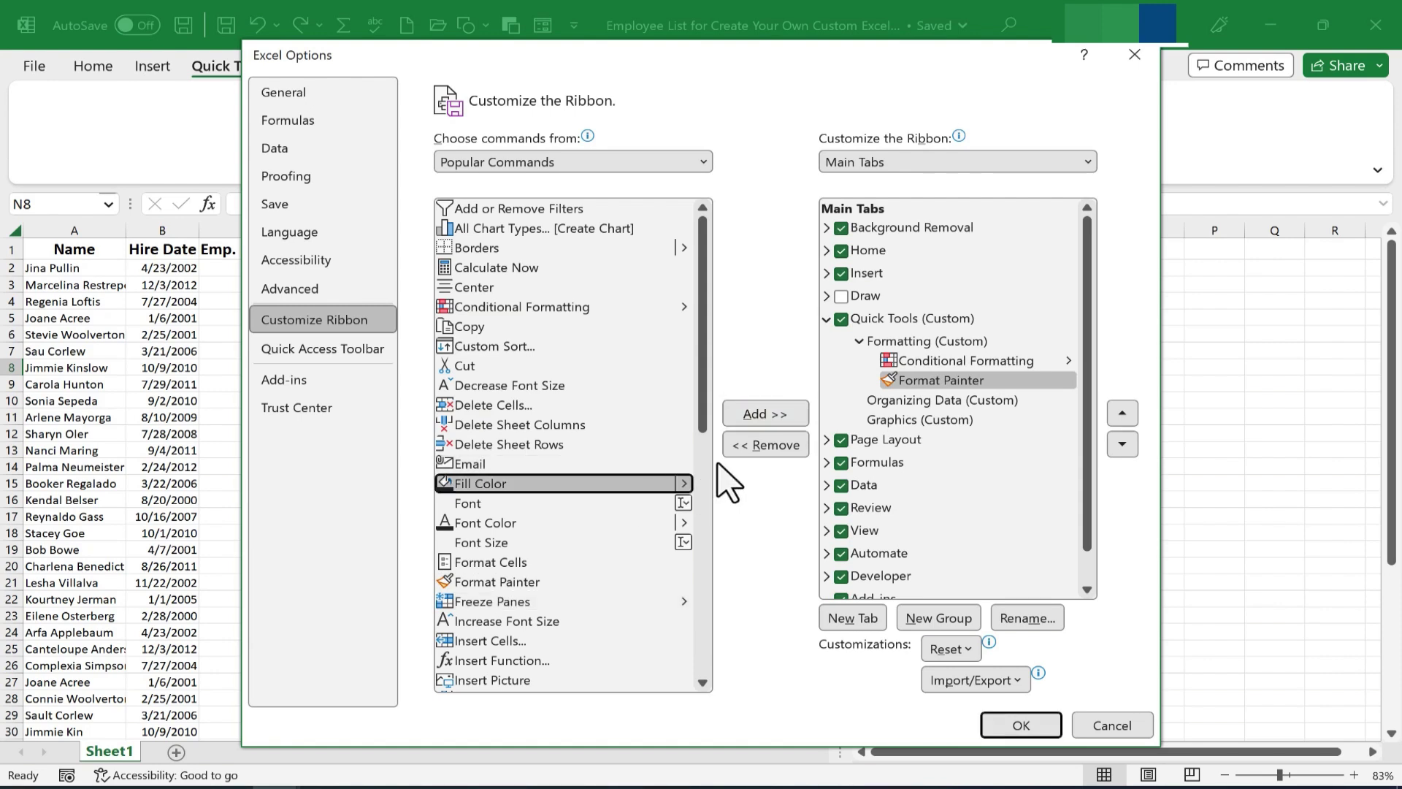
click(763, 416)
click(533, 523)
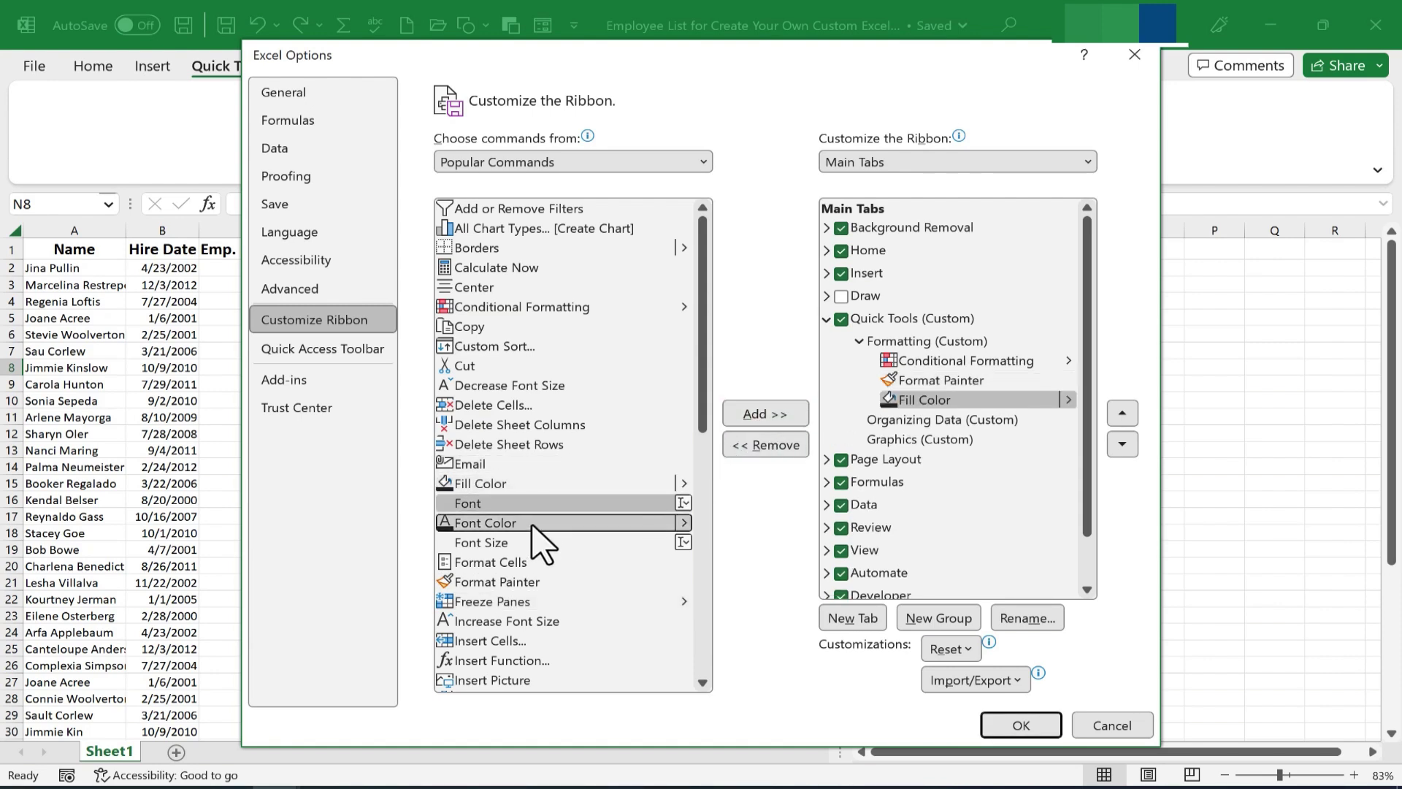
click(777, 414)
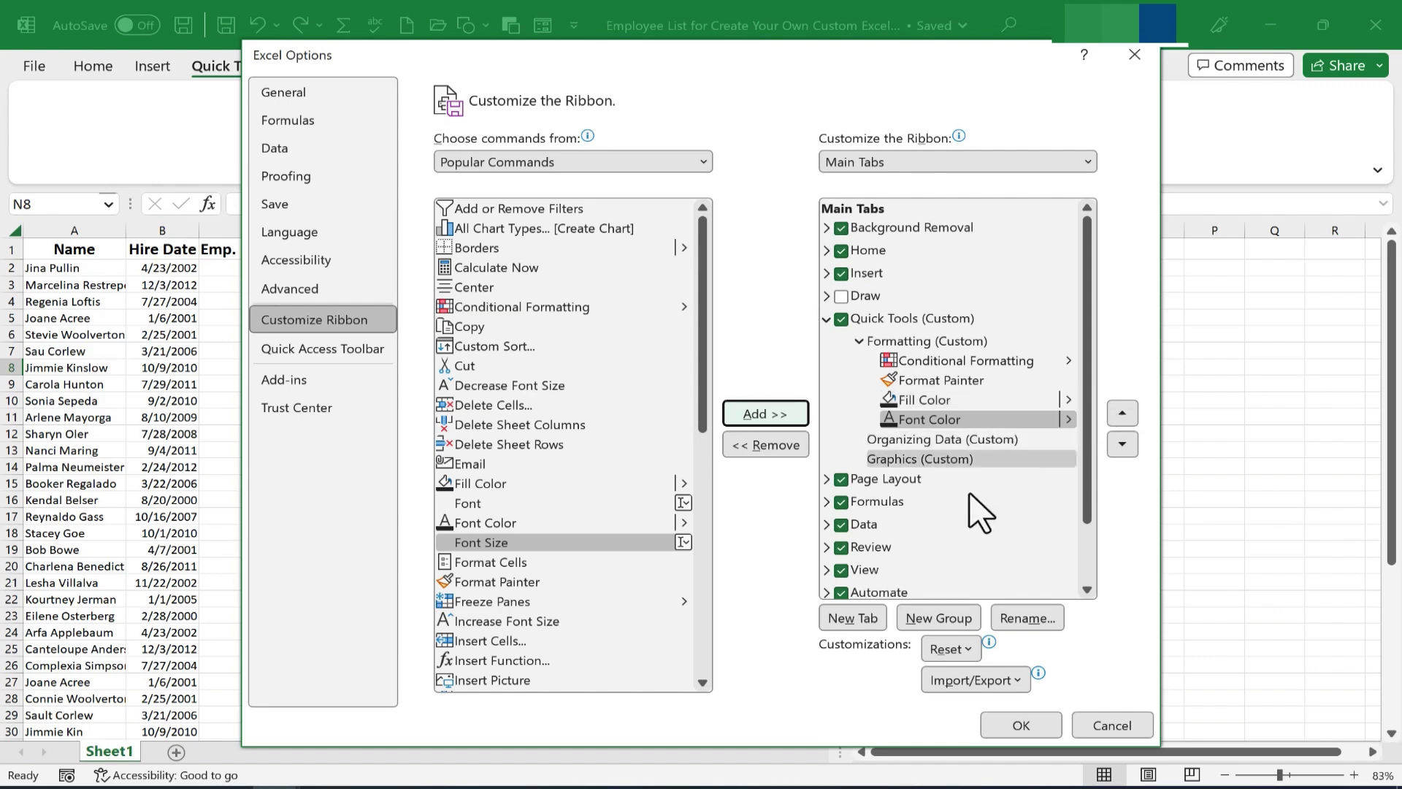
Step: Select the Organizing Data group and drag Custom Sort into it
click(896, 441)
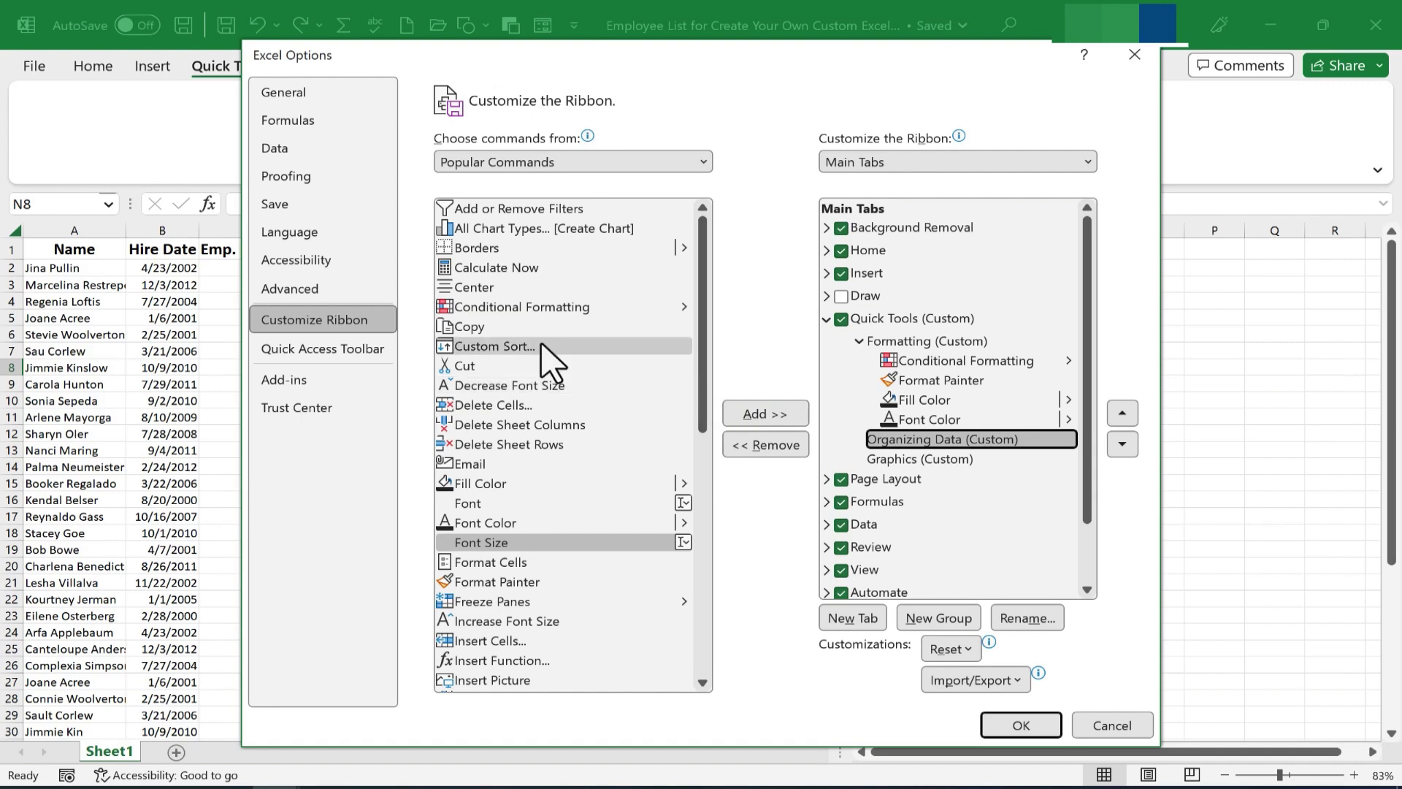
drag(548, 354, 970, 461)
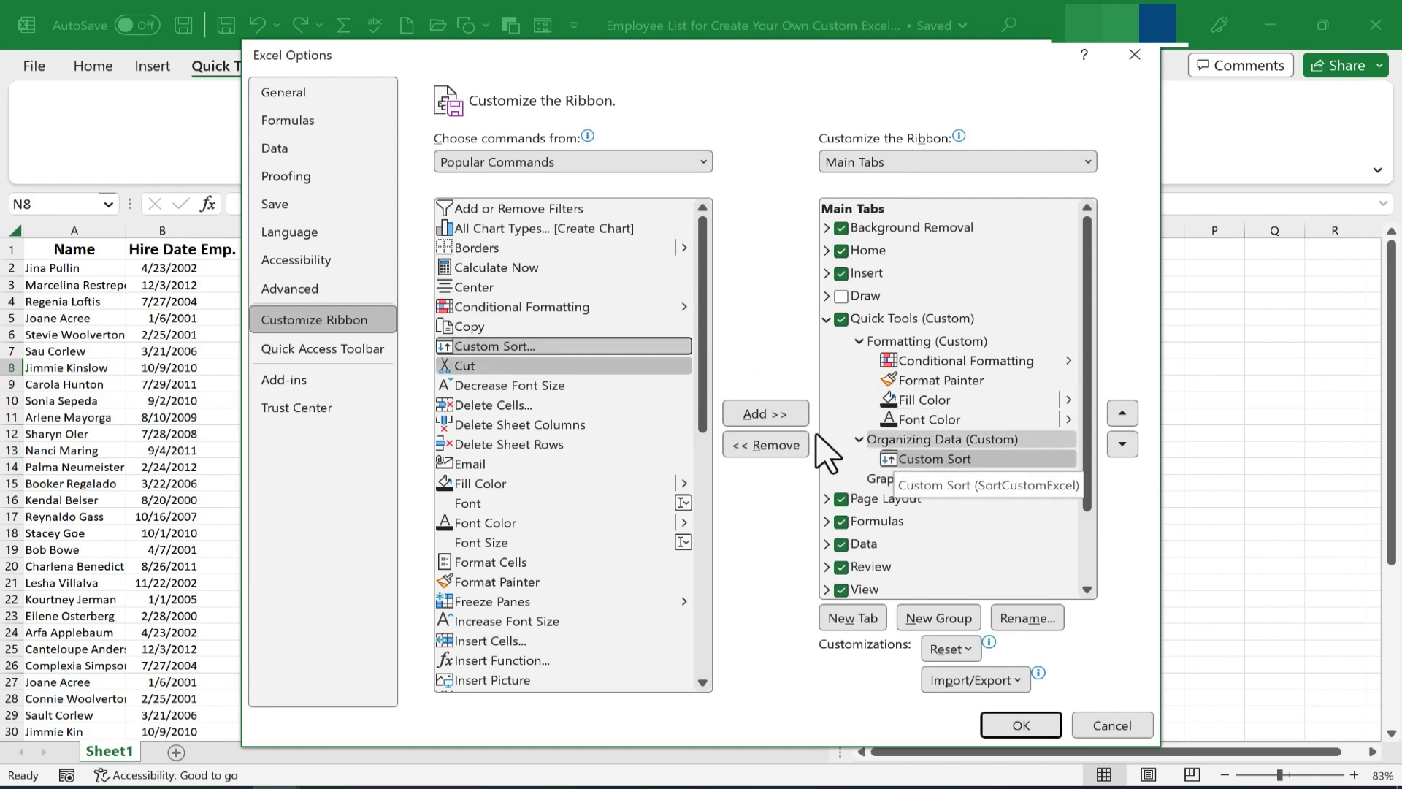
scroll(620, 451, down, 2)
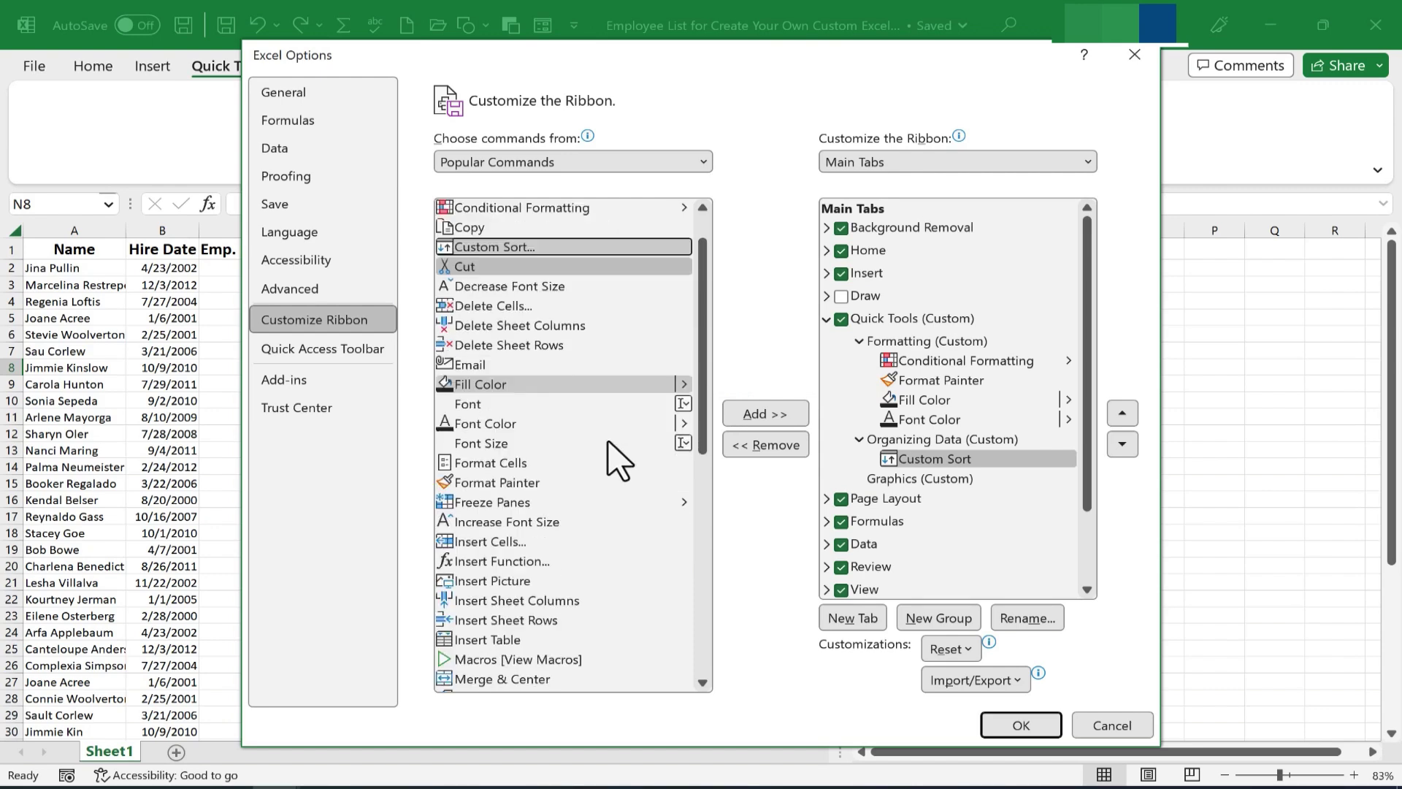
scroll(619, 453, up, 2)
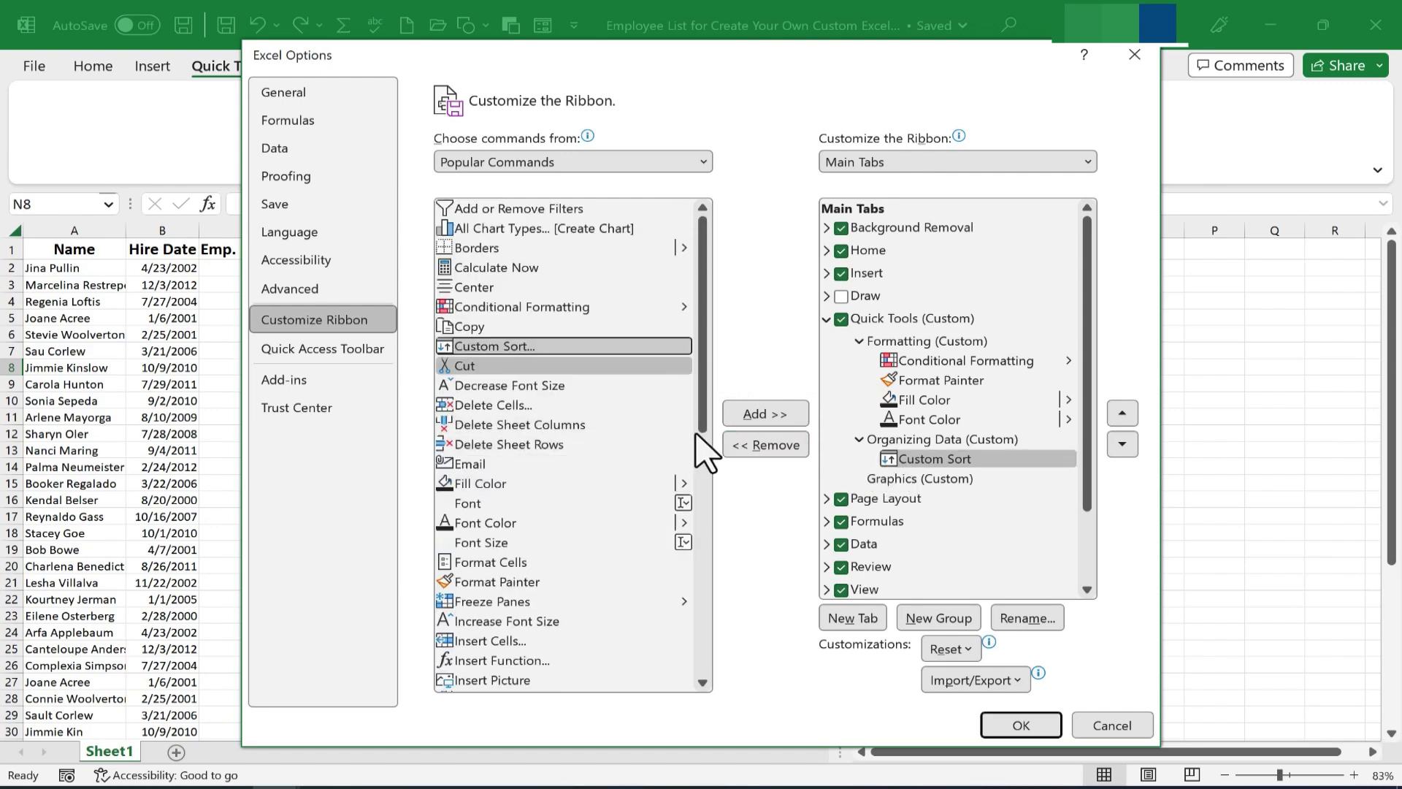
Step: Switch to All Commands and place Filter Button and Sort below Custom Sort
click(701, 163)
click(563, 221)
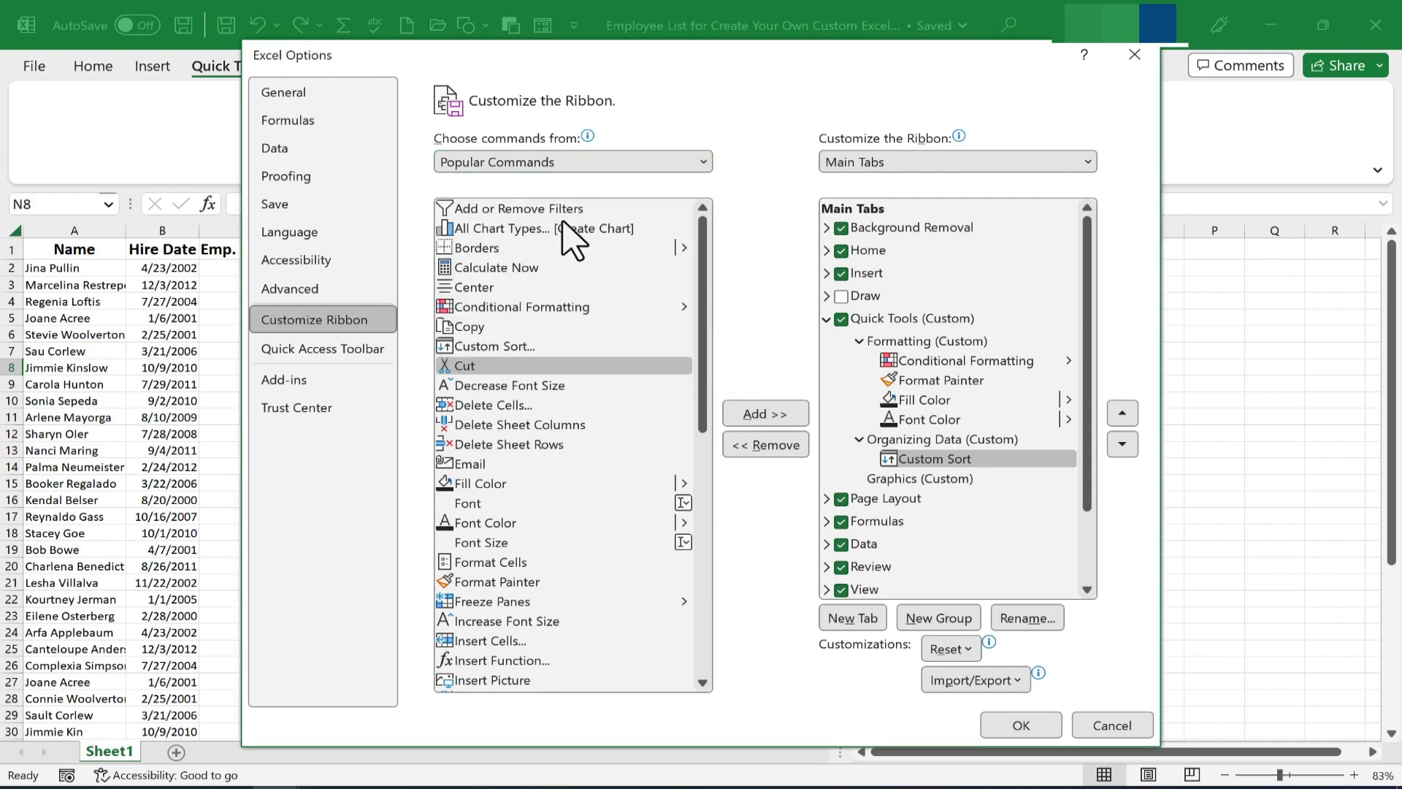
scroll(707, 249, down, 20)
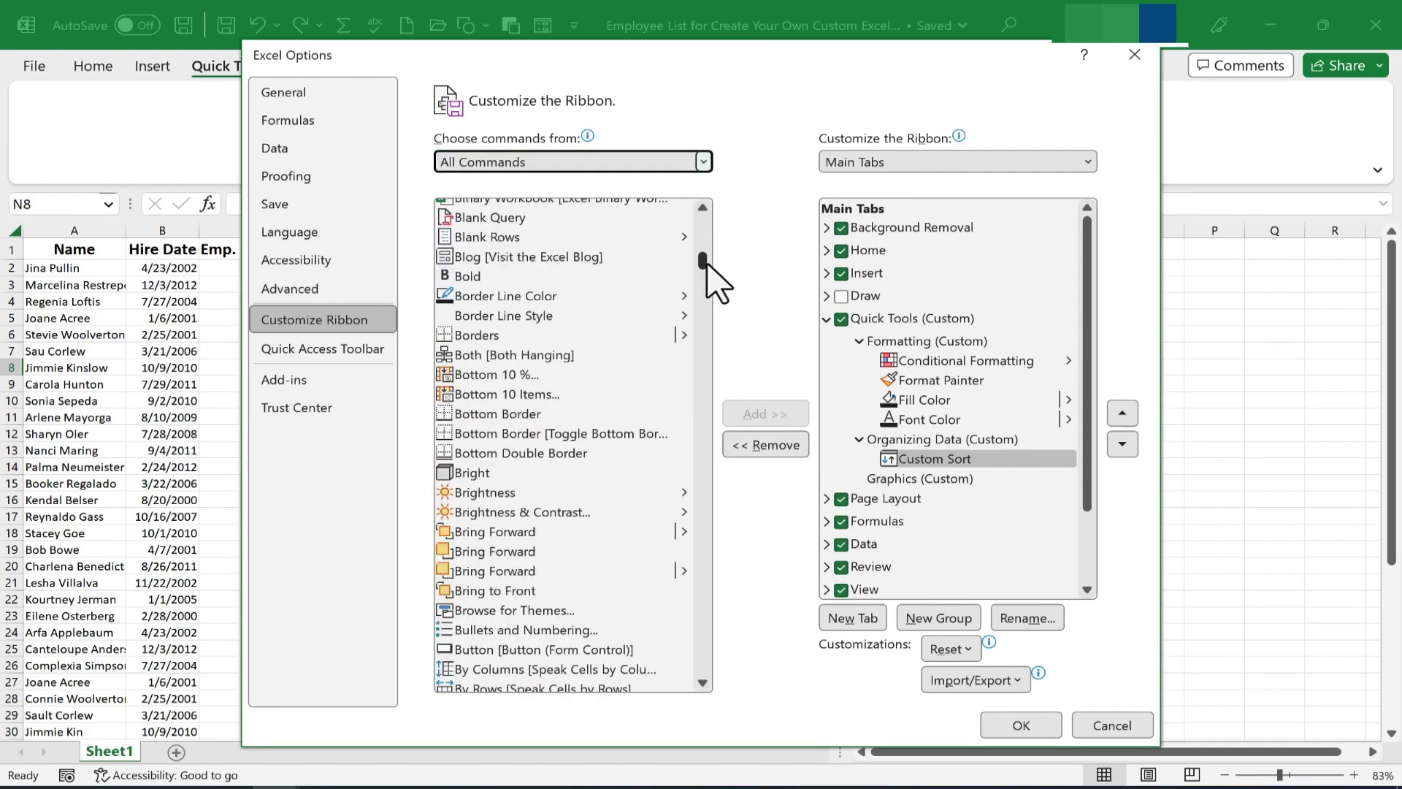
scroll(709, 267, down, 15)
scroll(727, 296, down, 1)
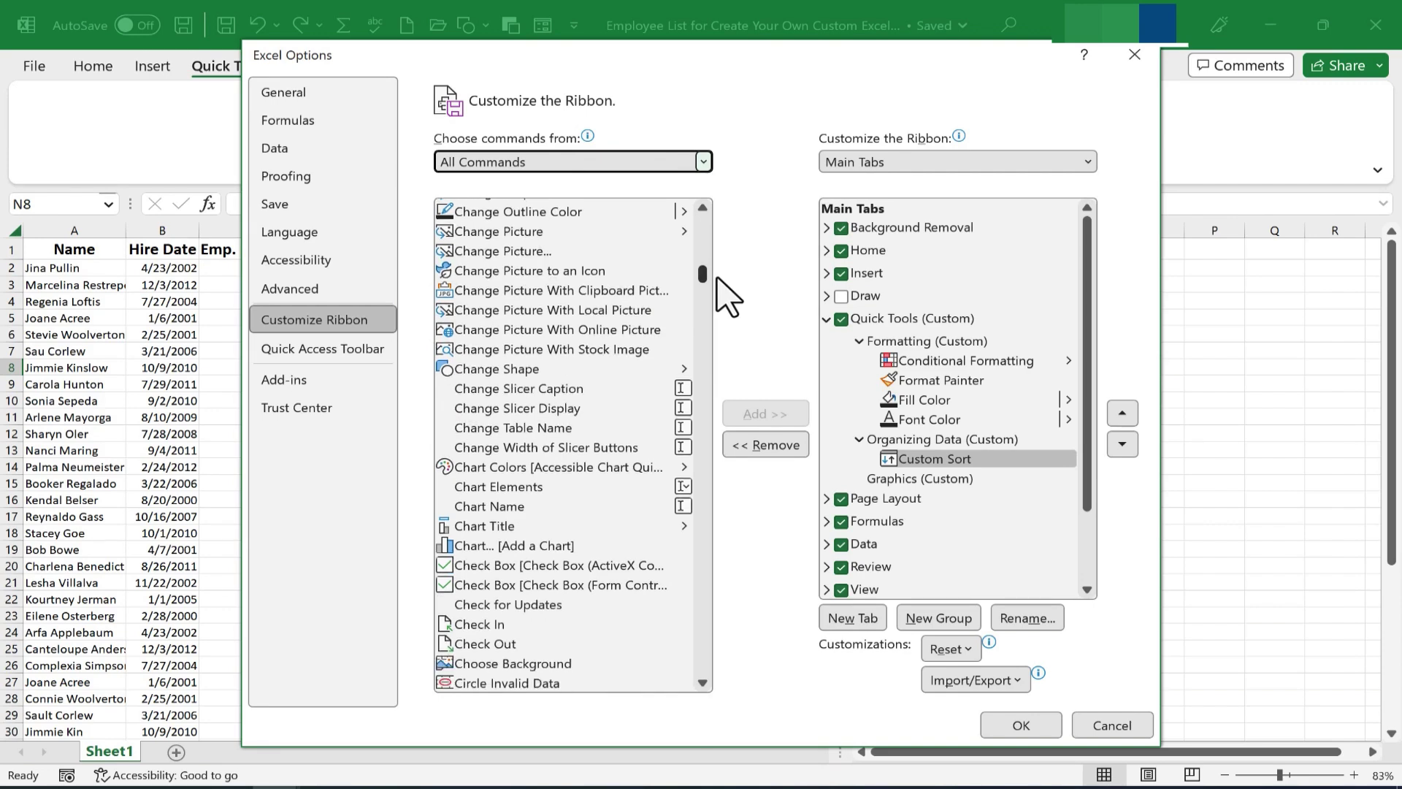
scroll(727, 295, down, 3)
scroll(727, 306, down, 20)
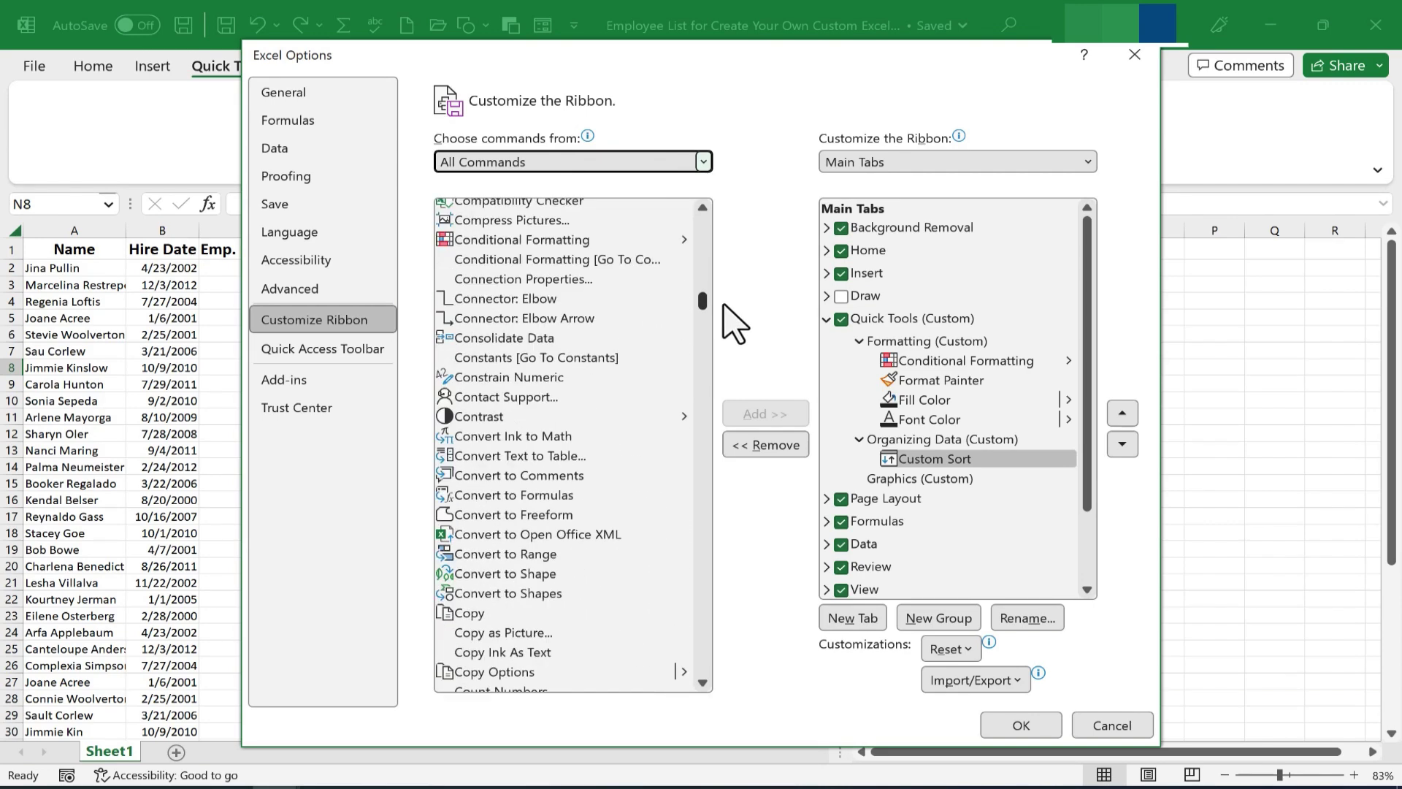
click(517, 611)
drag(517, 614, 958, 471)
scroll(471, 376, down, 20)
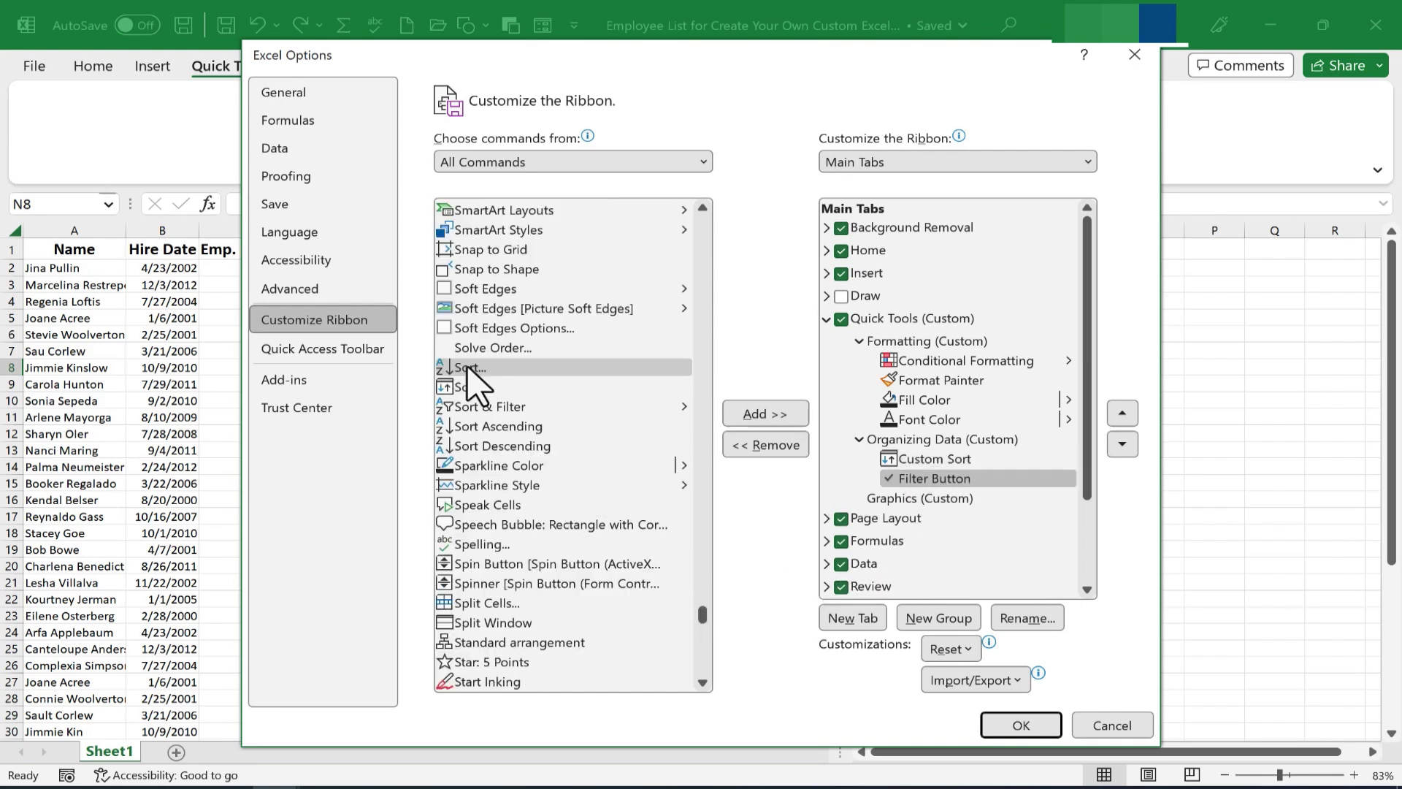
drag(468, 367, 942, 500)
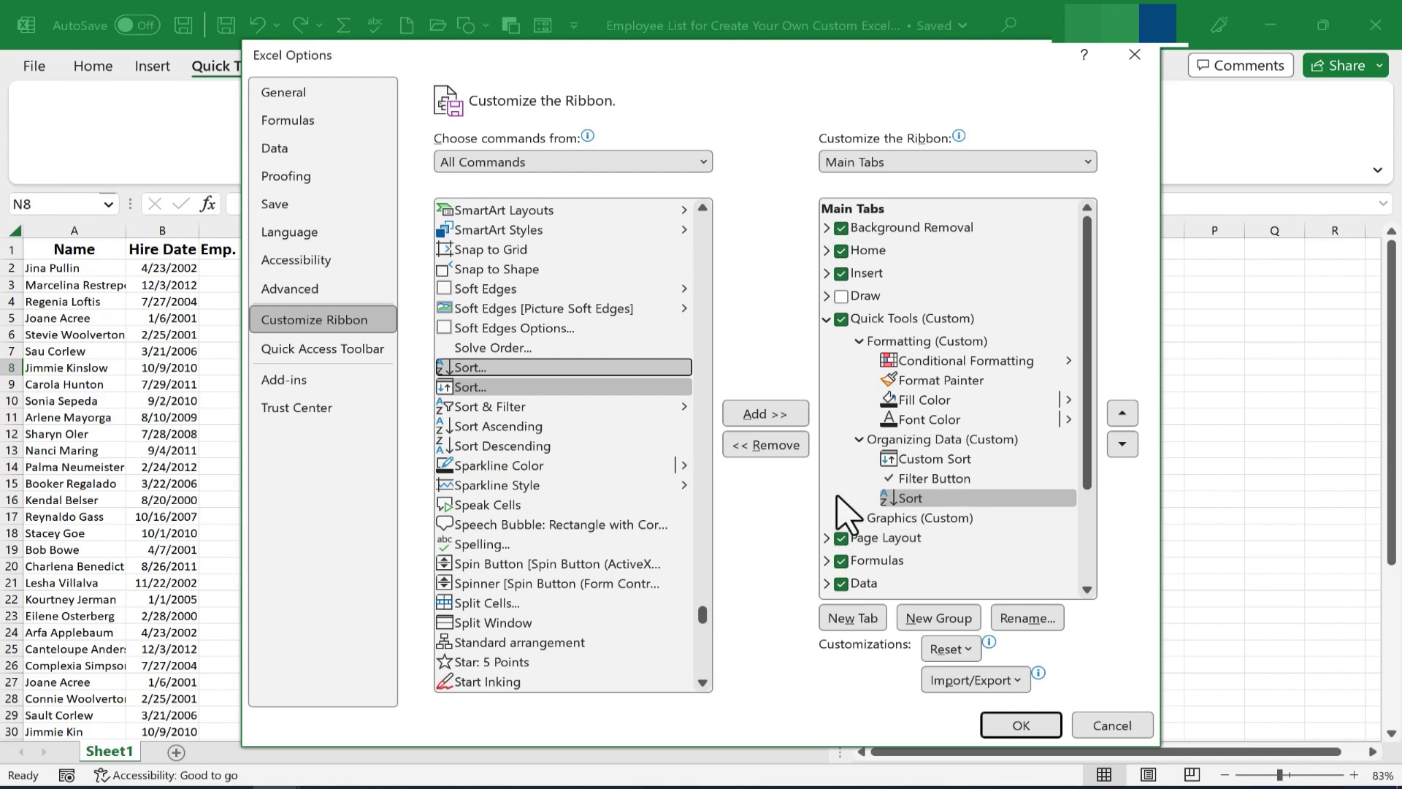
Step: Select the Graphics group and add SmartArt Layouts and SmartArt Styles to it
click(915, 519)
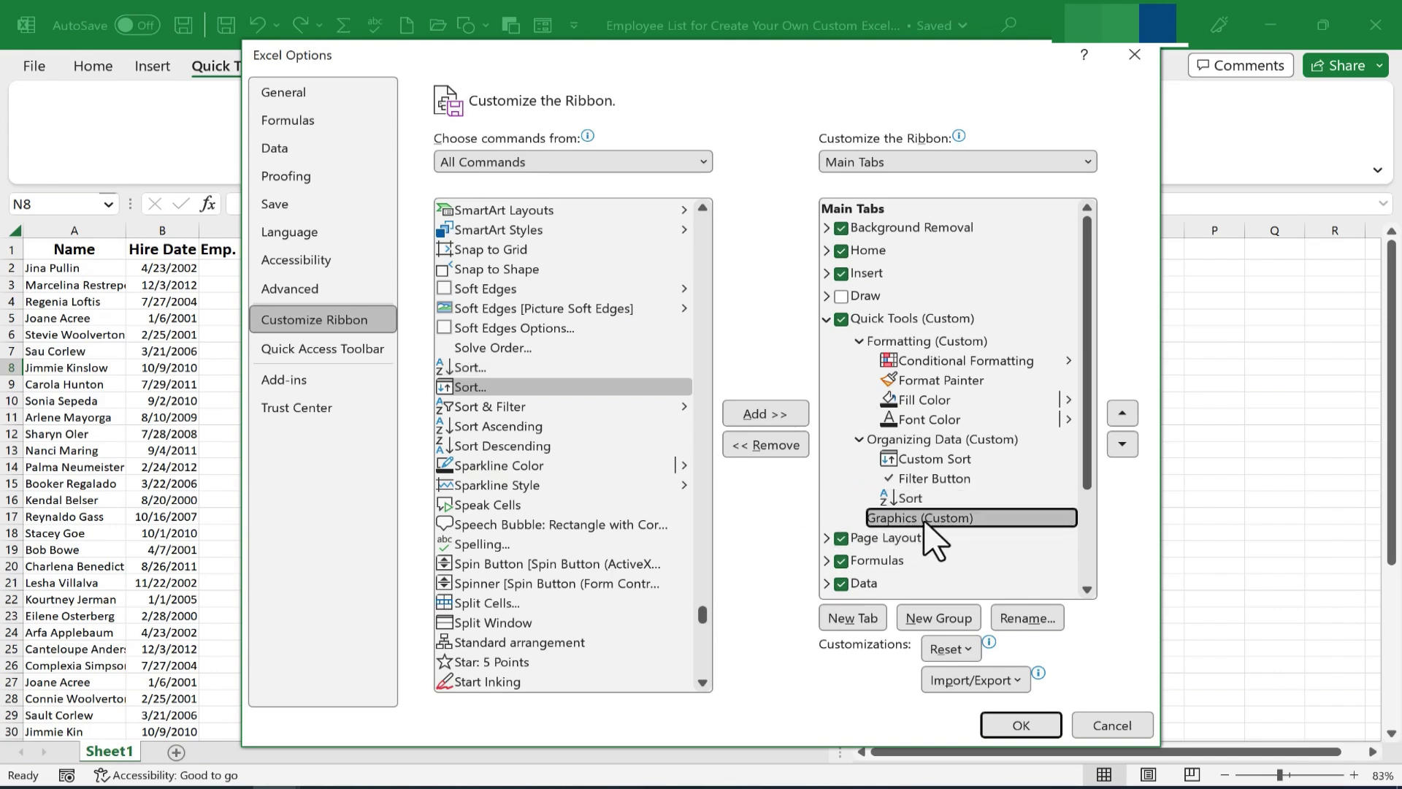
scroll(502, 276, up, 1)
drag(499, 261, 924, 544)
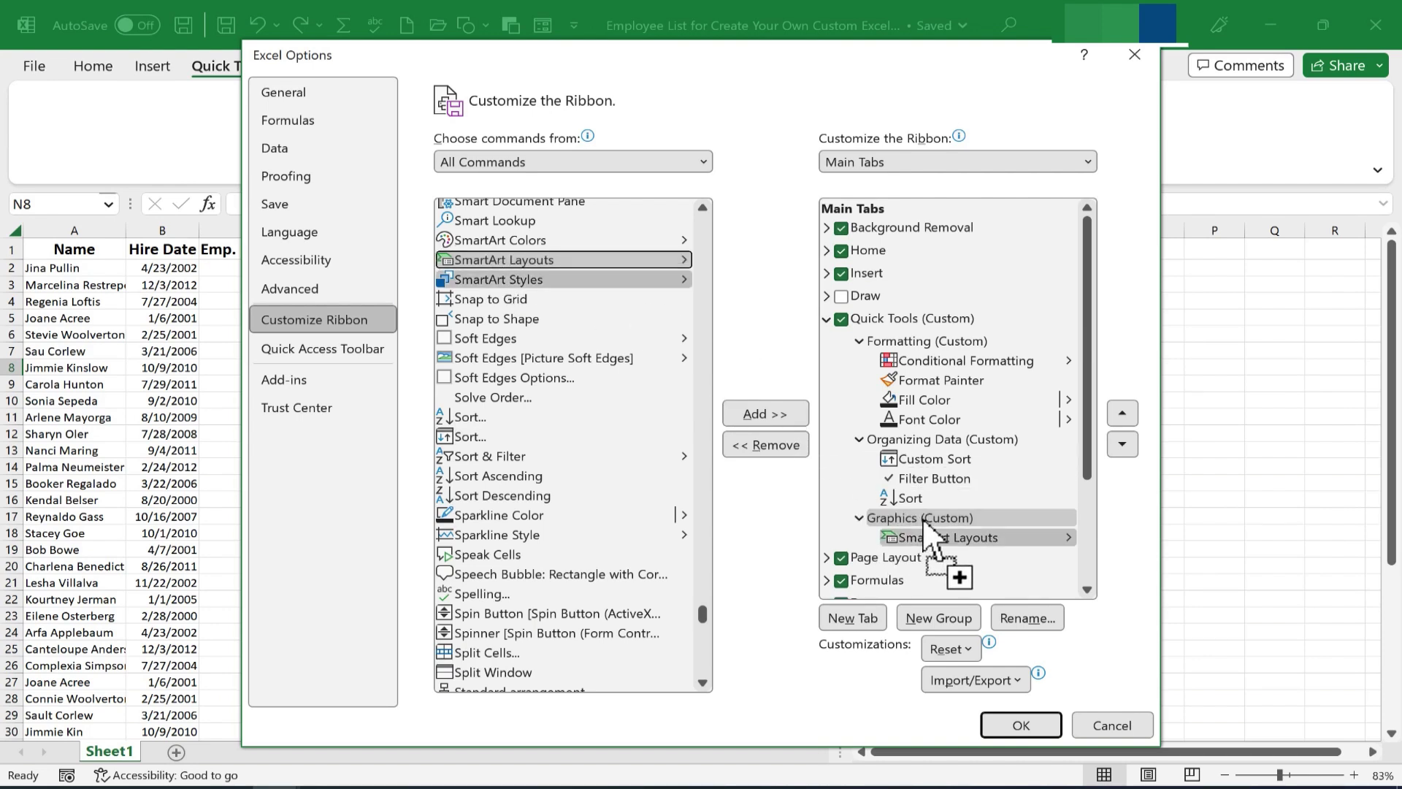
click(504, 280)
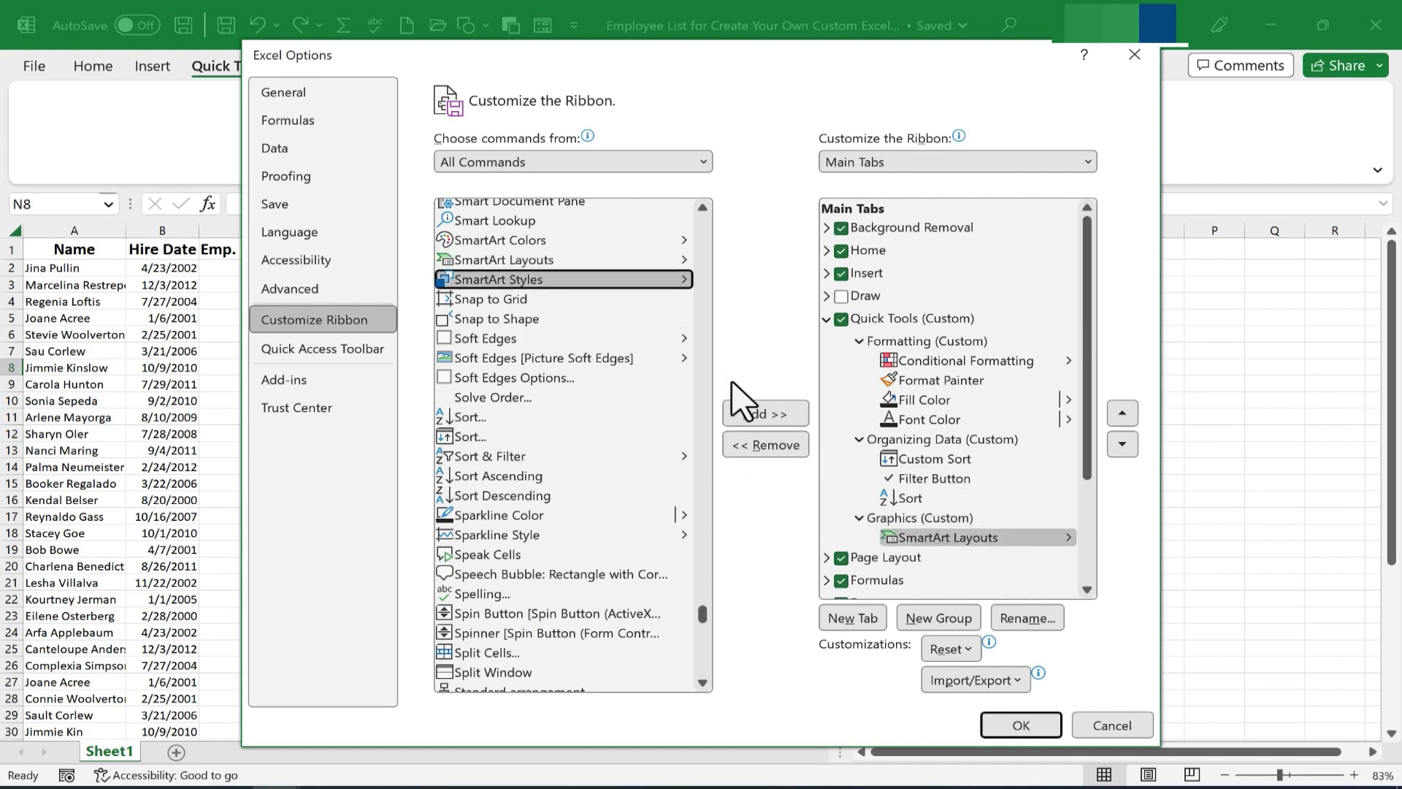
click(765, 414)
Step: Add 3D Map and Insert Picture to the Graphics group
scroll(563, 438, up, 20)
click(500, 268)
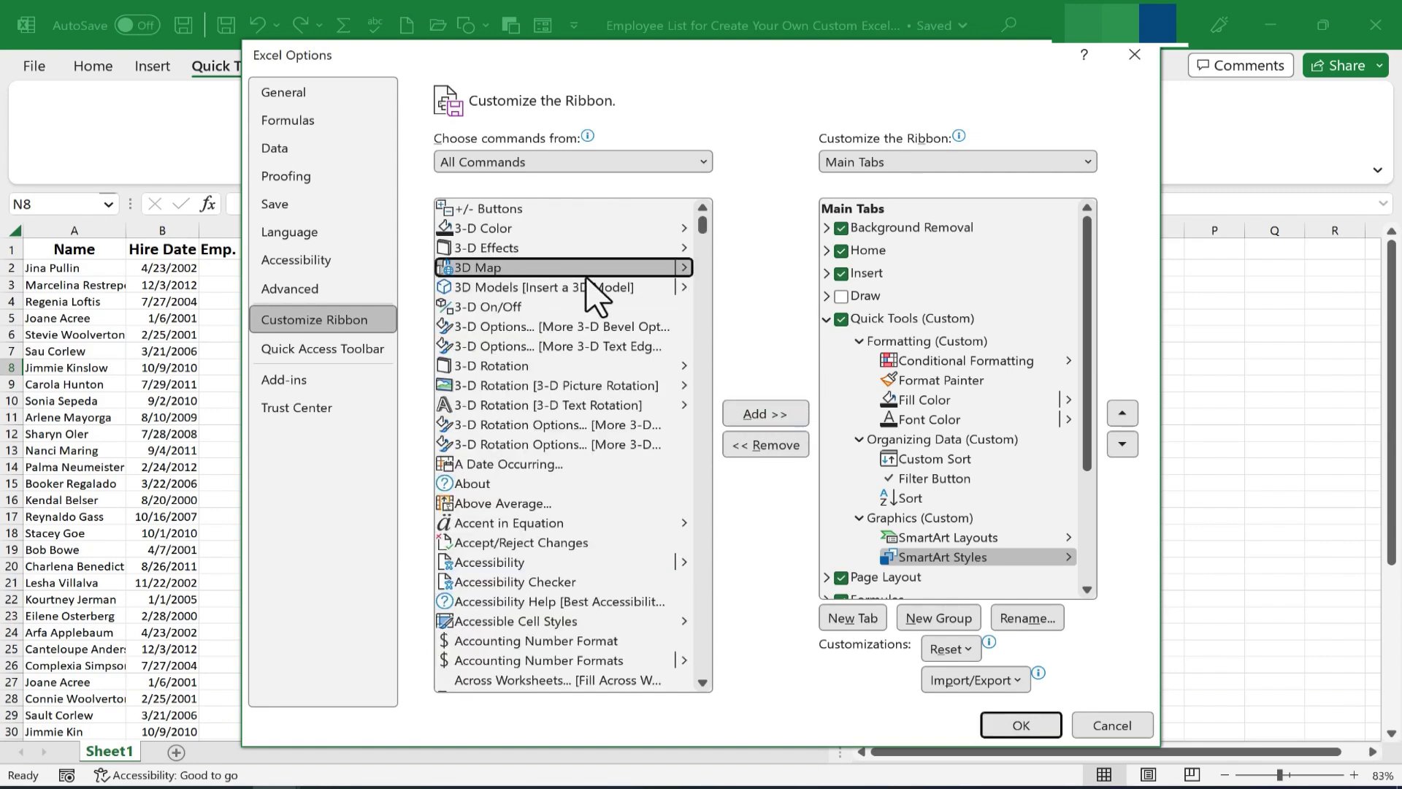
click(759, 414)
scroll(585, 511, down, 15)
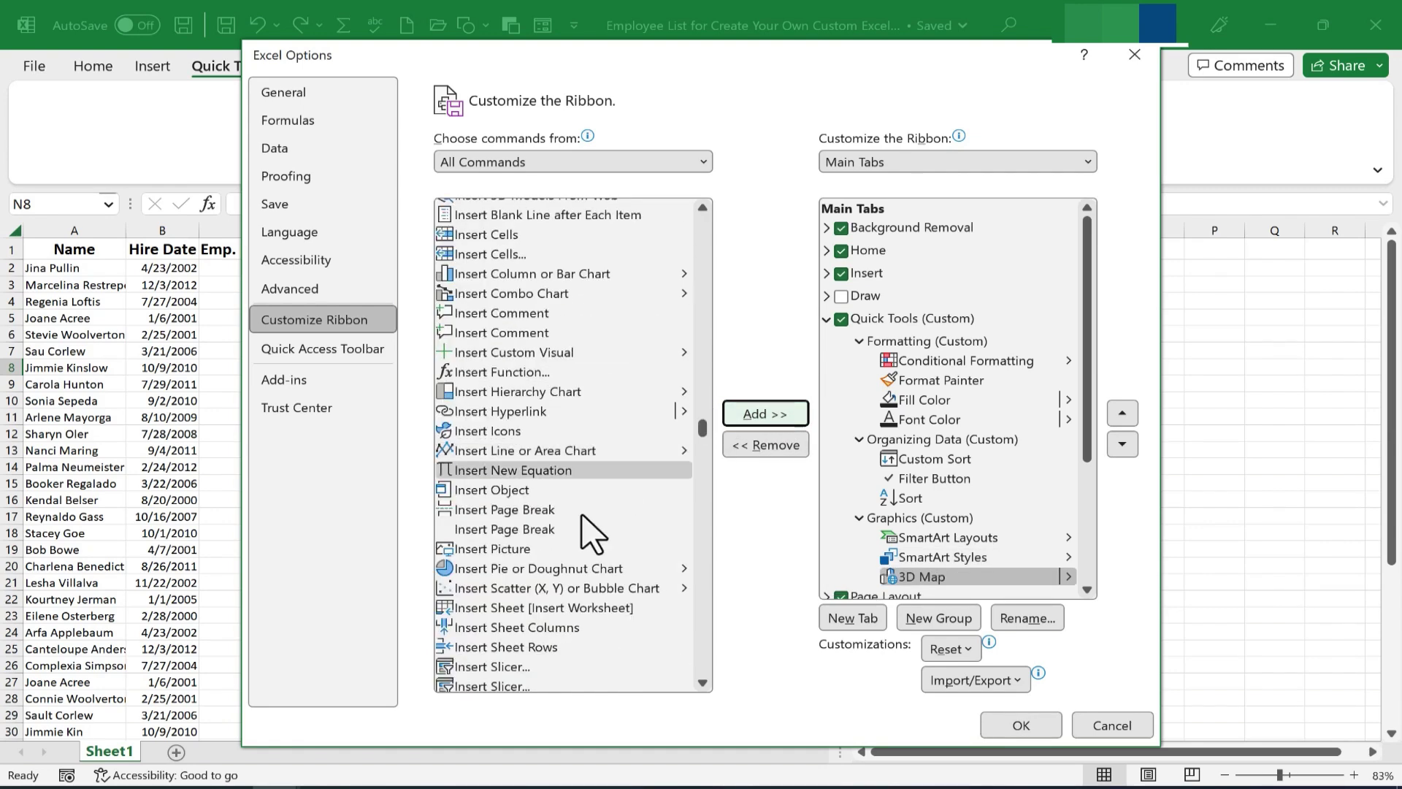
click(531, 550)
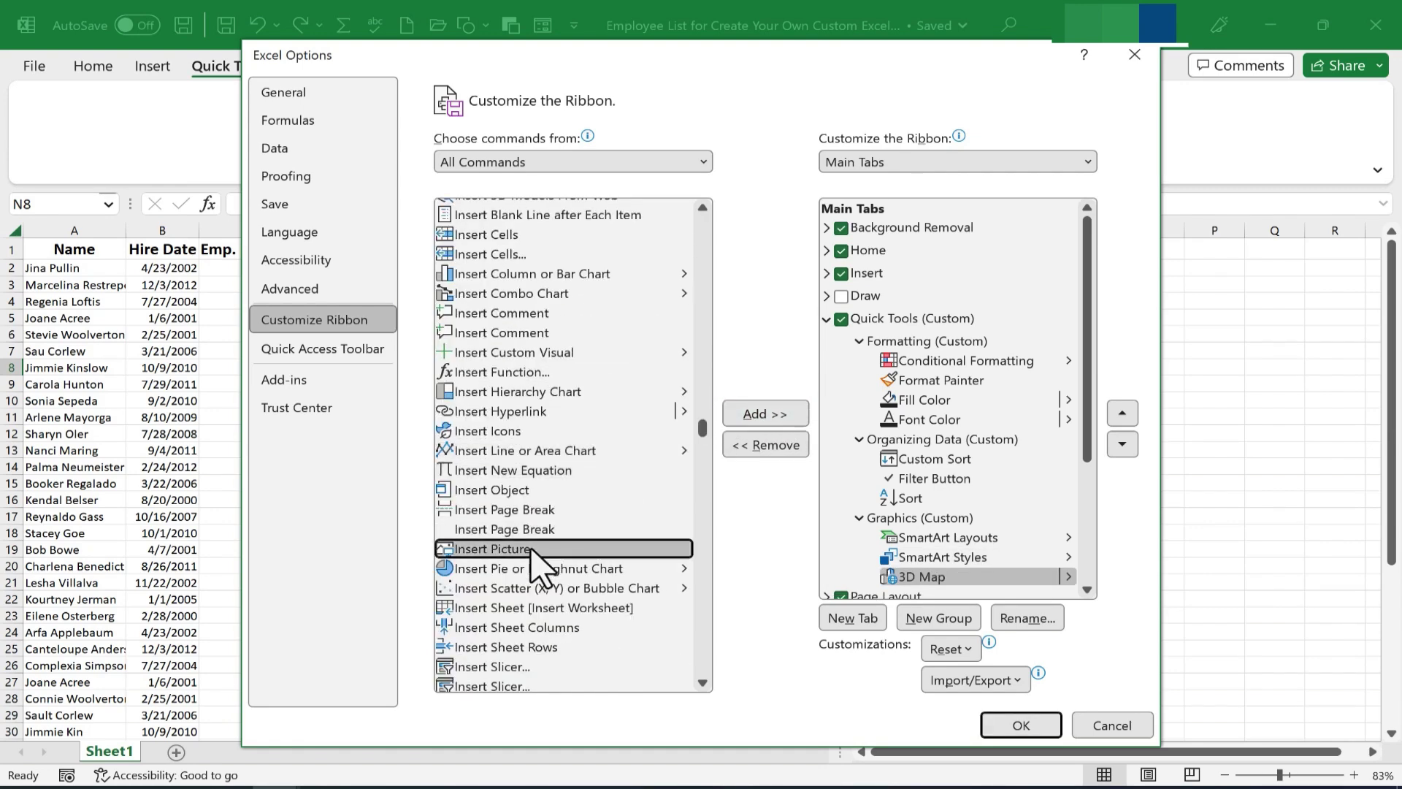
click(745, 409)
scroll(1008, 504, down, 2)
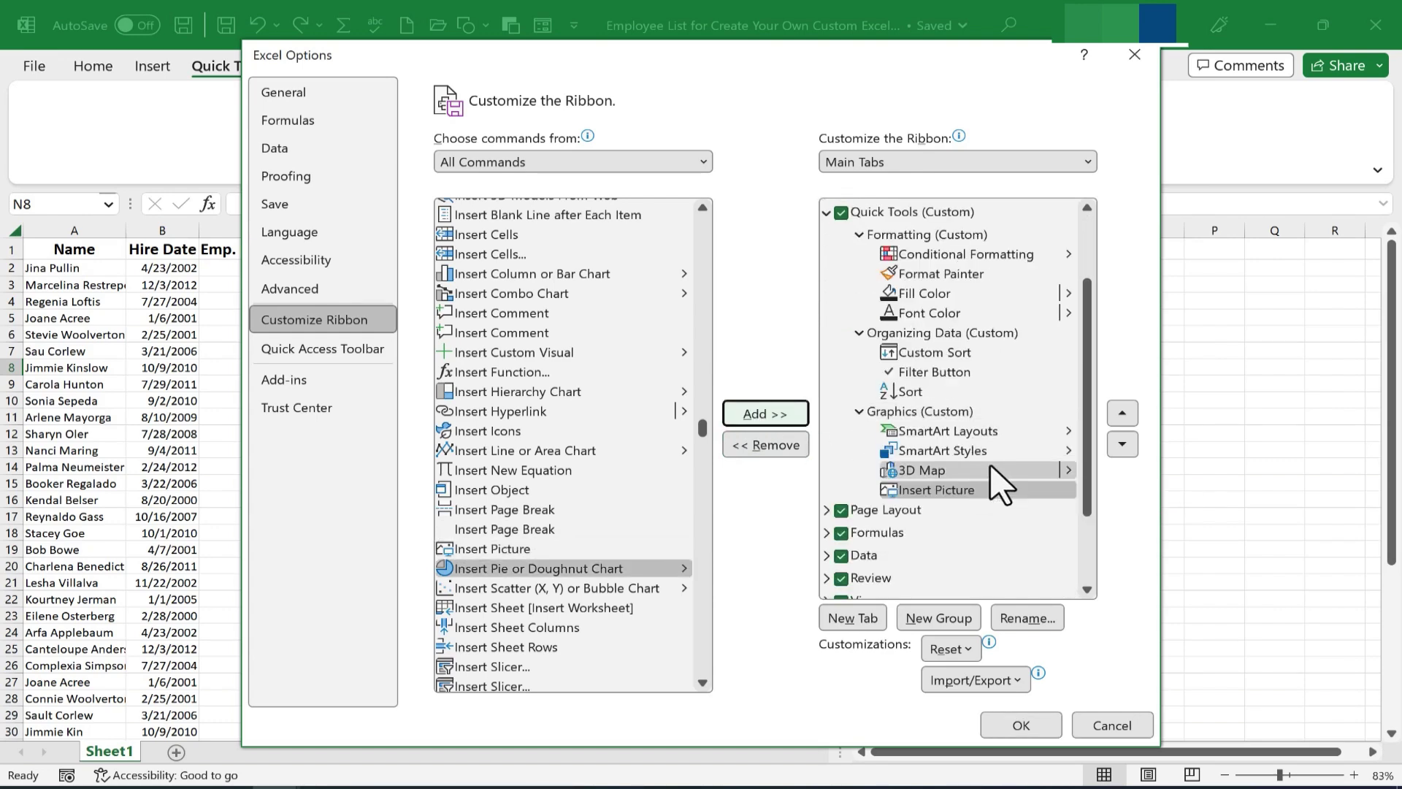
scroll(1001, 482, up, 2)
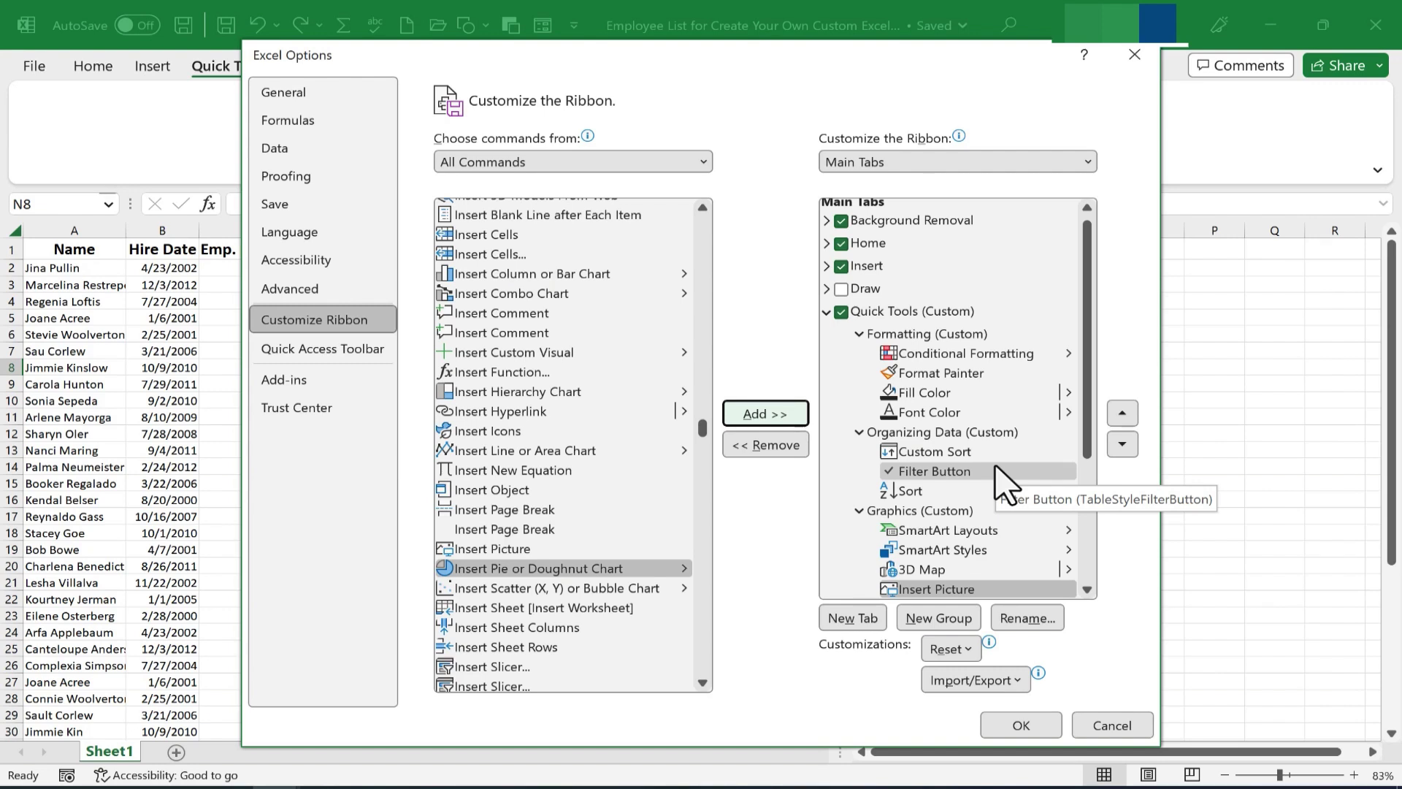
Step: Select 3D Map under Graphics (Custom) and remove it from the group
scroll(1012, 475, down, 1)
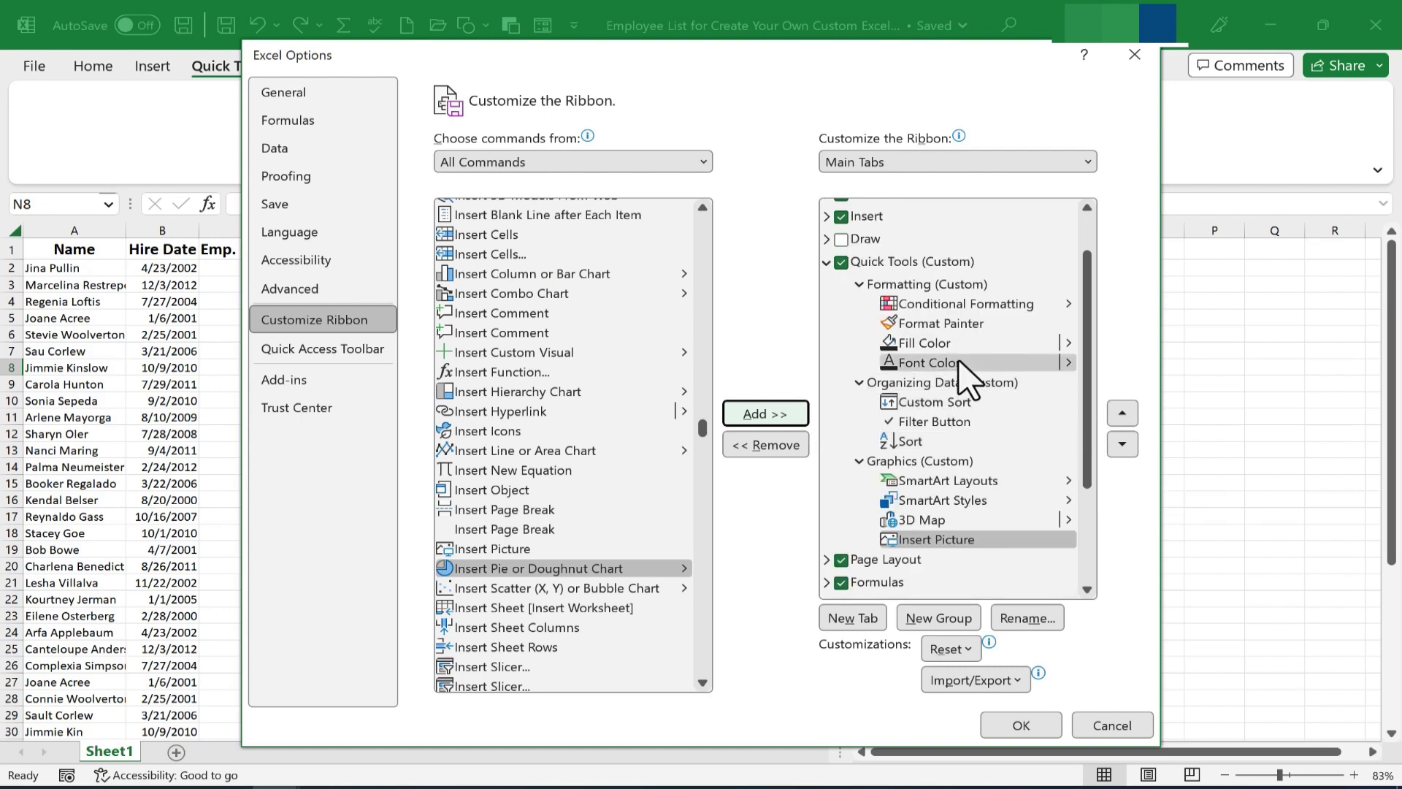
click(970, 520)
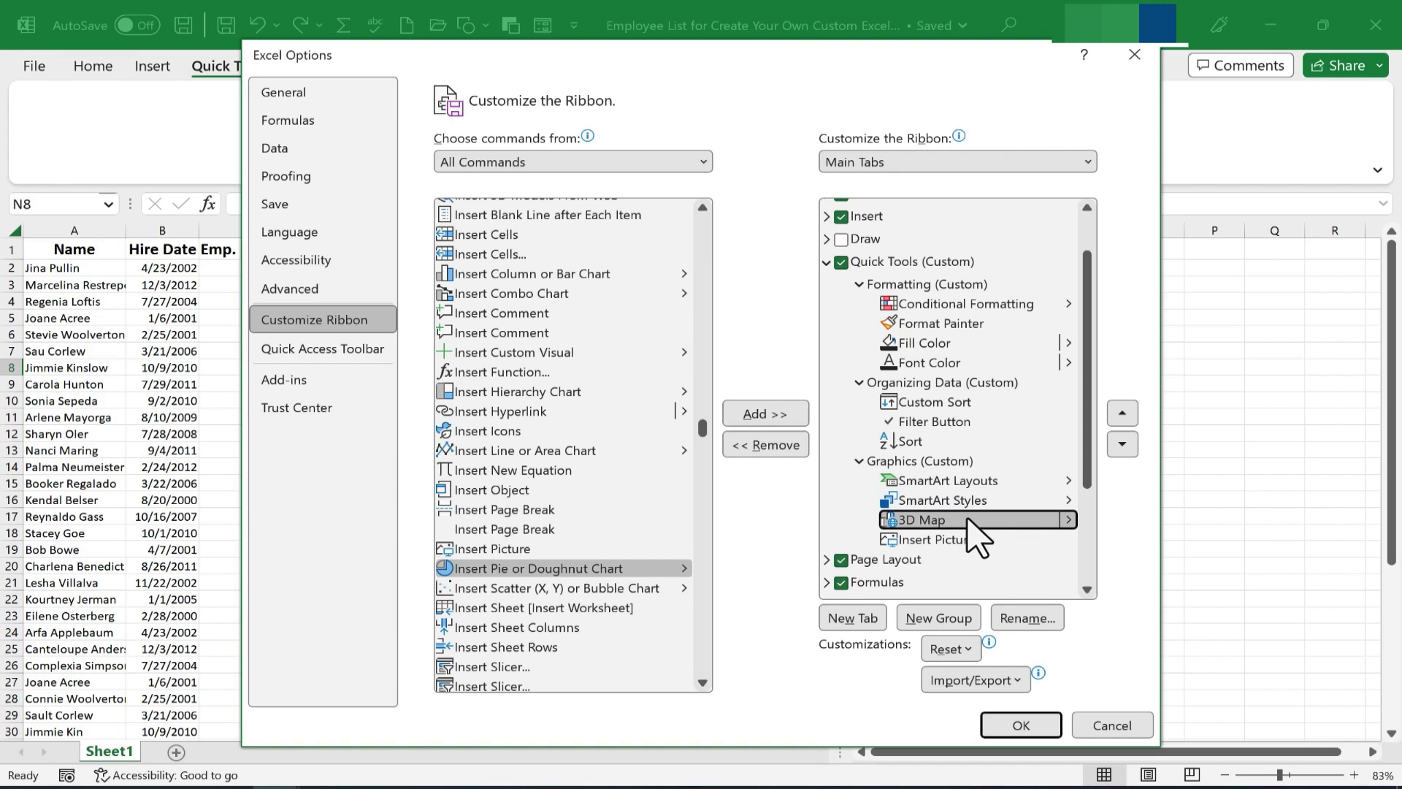
click(769, 446)
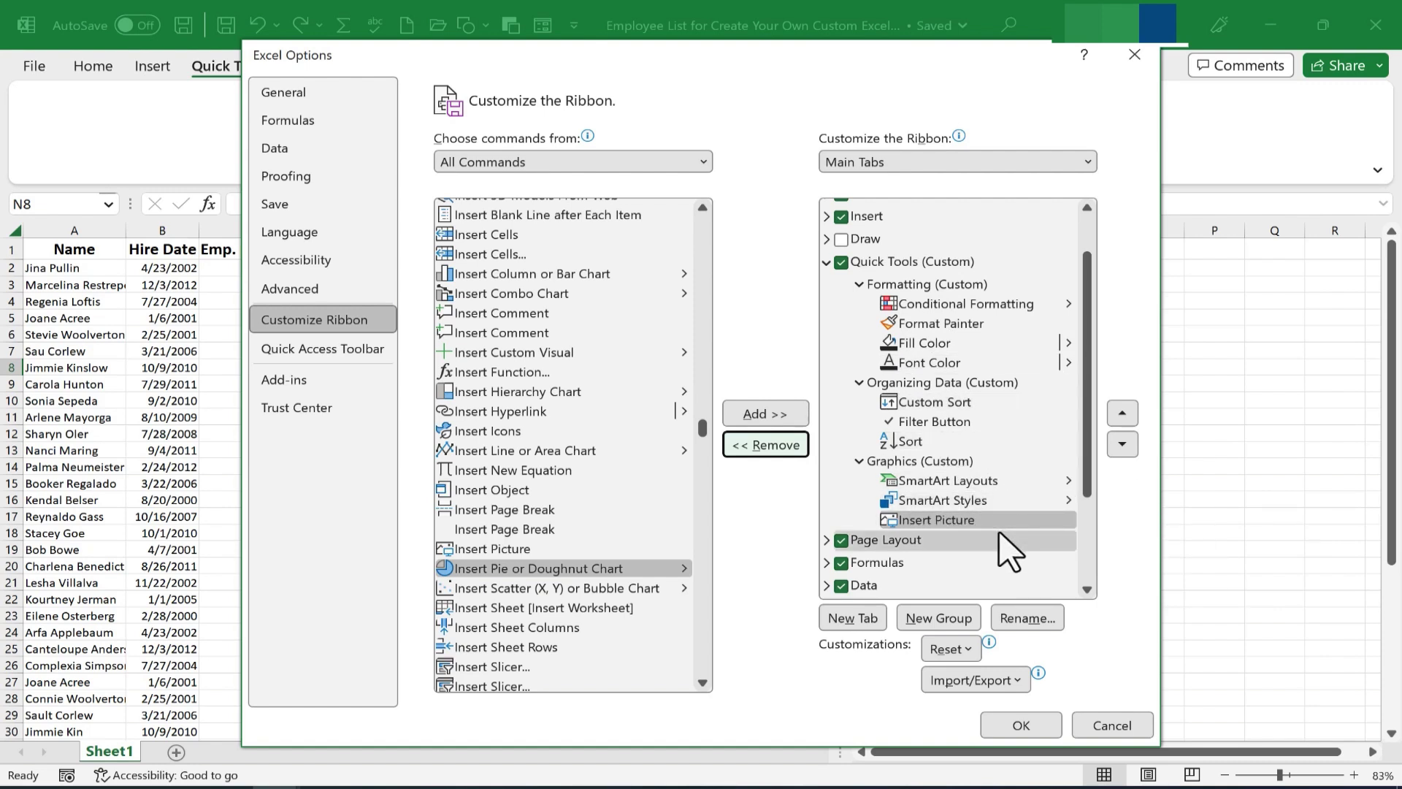
Step: Apply the ribbon changes, then fill cell A2 yellow using Quick Tools' Fill Color
click(1022, 727)
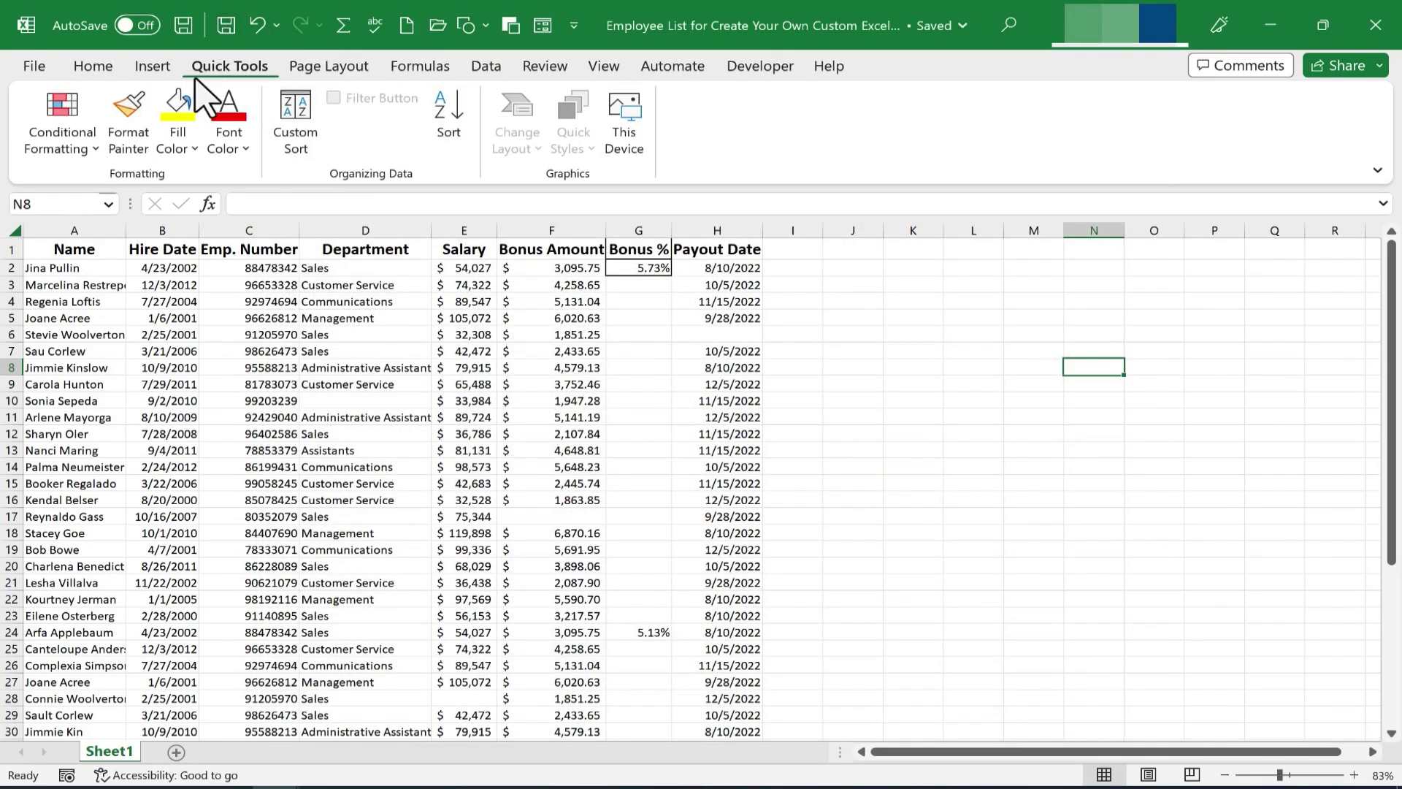
click(78, 272)
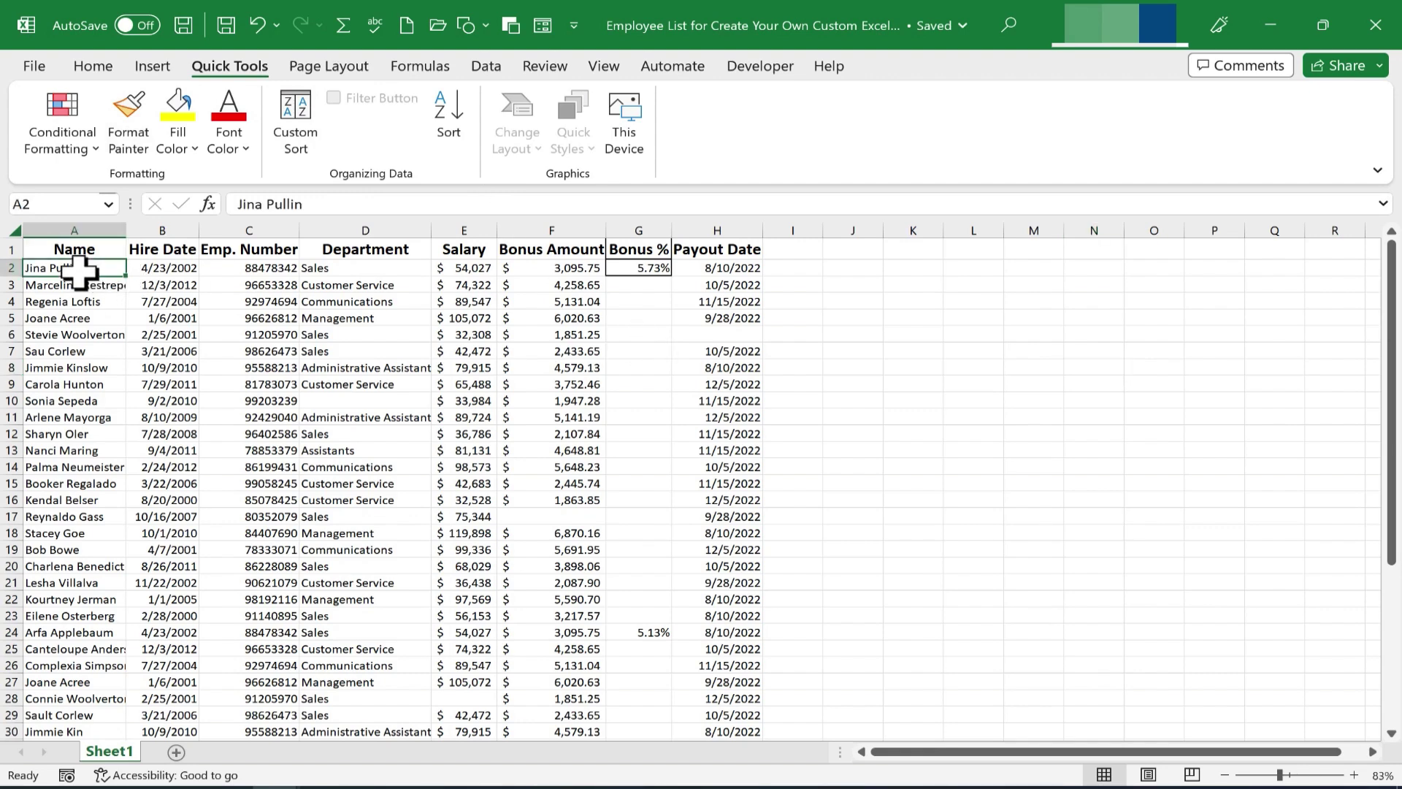
click(178, 110)
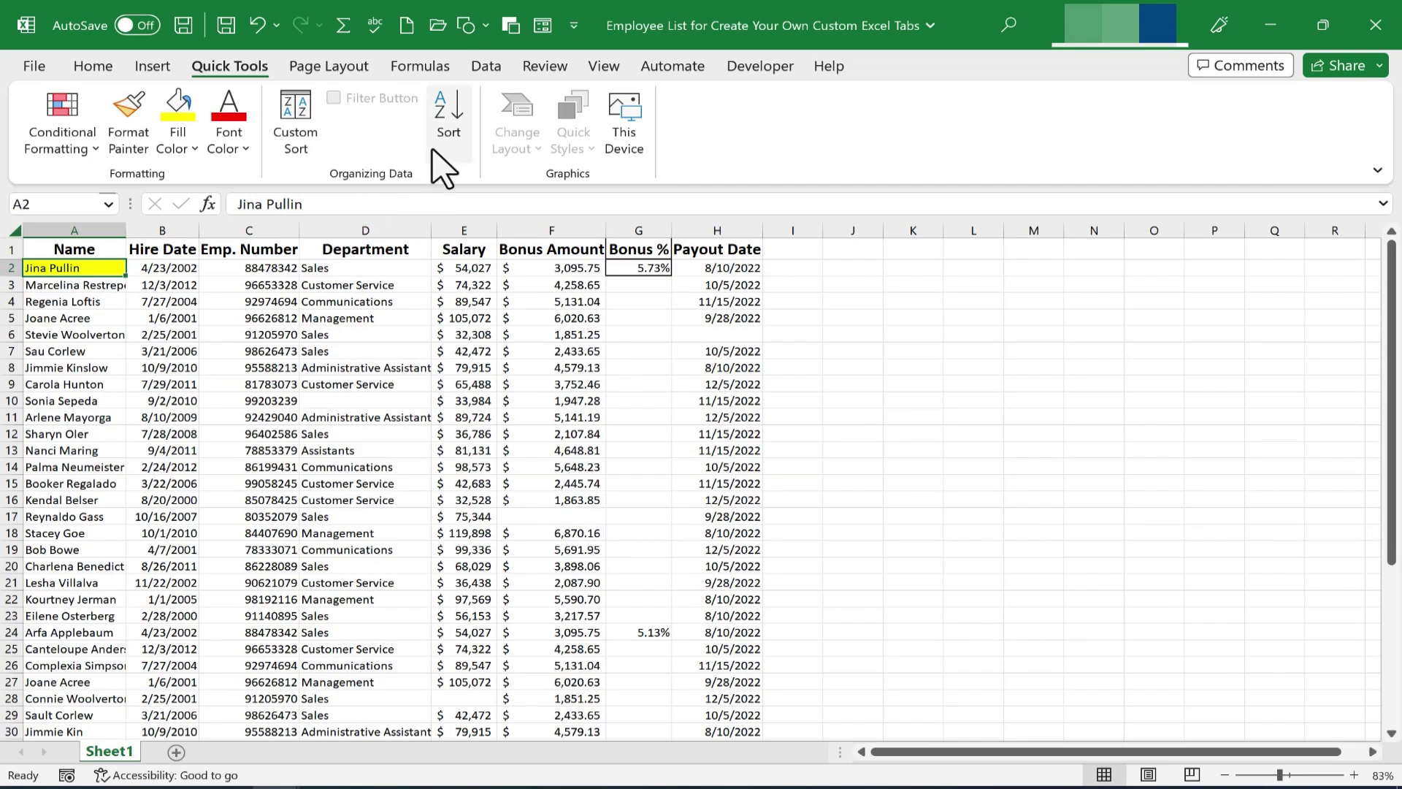
Step: Try the Sort dialog without sorting, then move the active cell toward D4
click(452, 114)
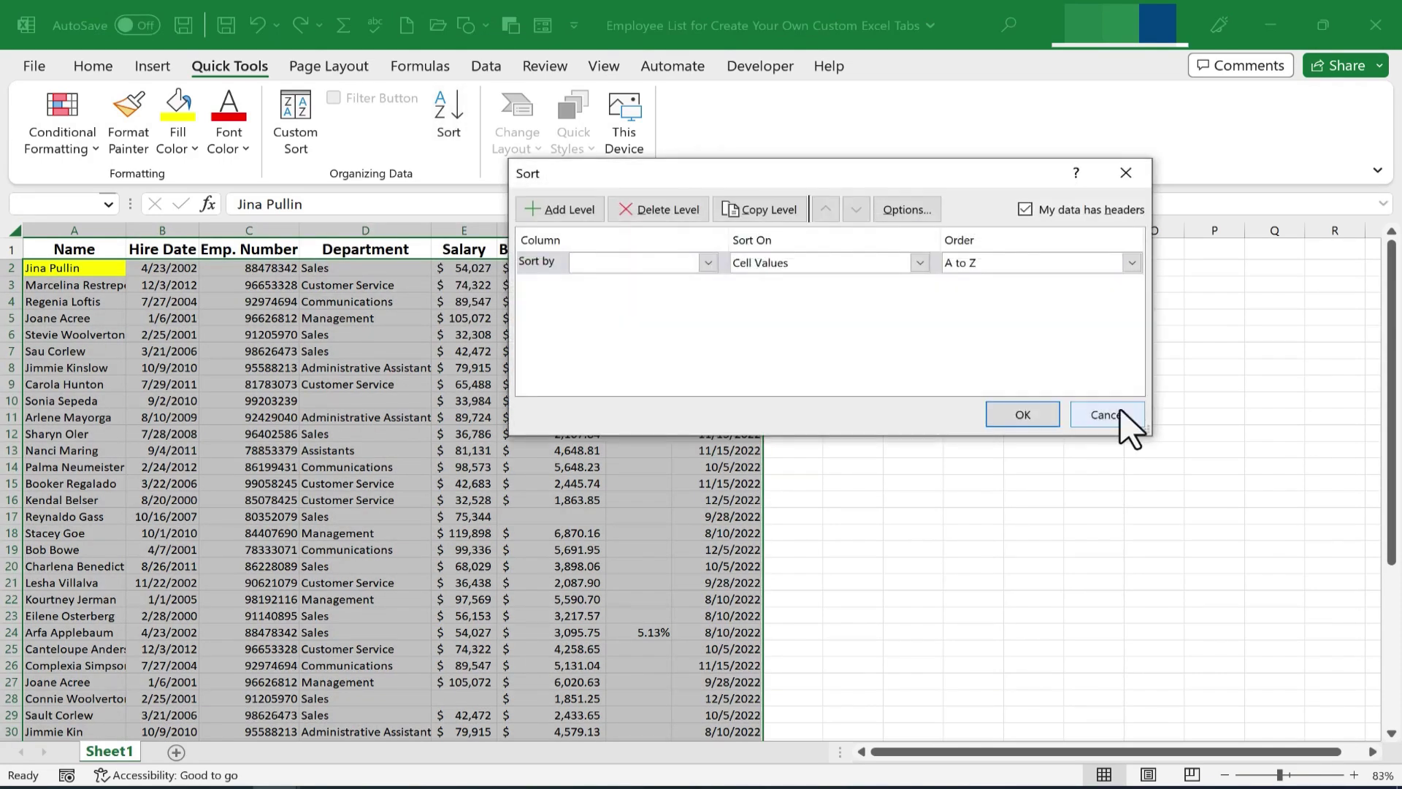
click(1122, 412)
key(Down)
key(Down)
key(Right)
key(Right)
key(Right)
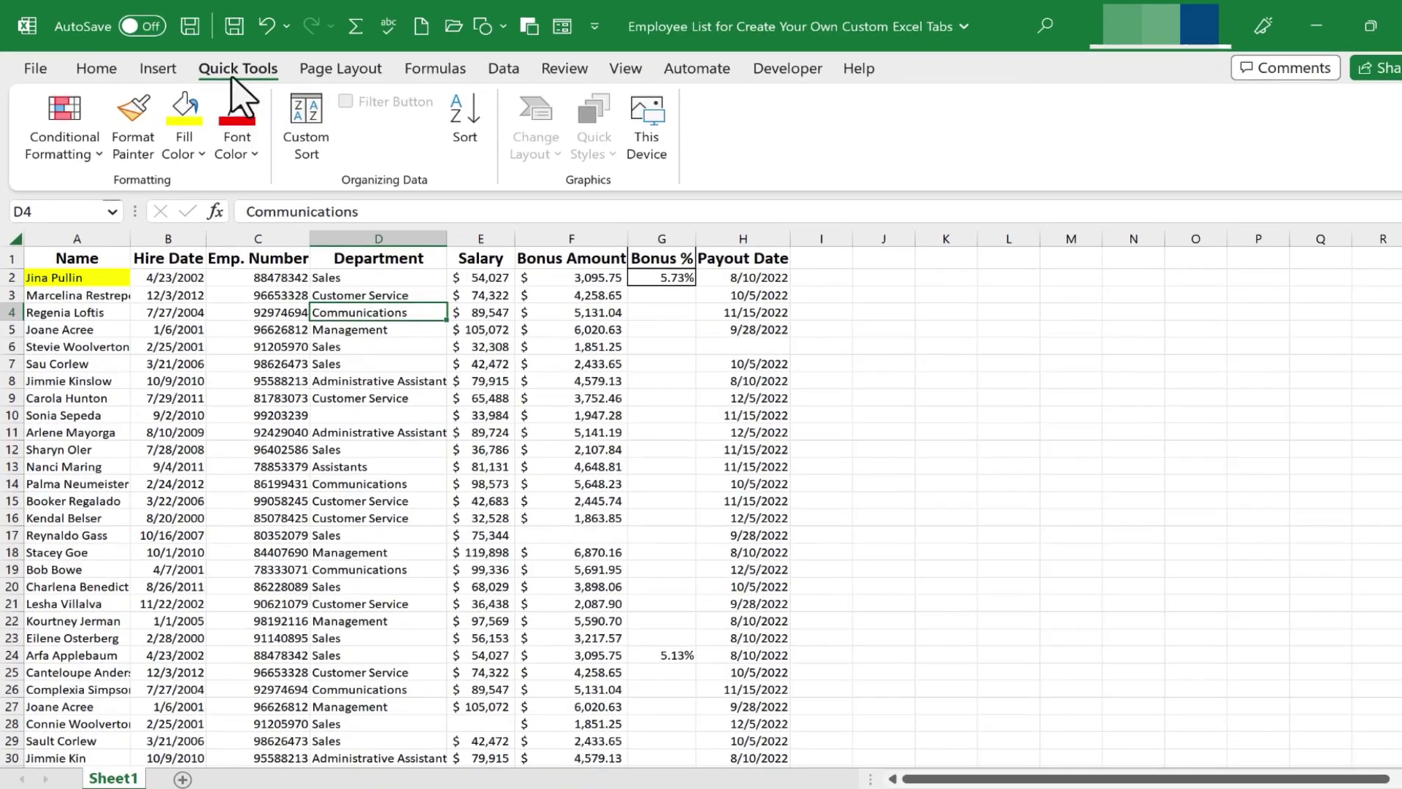
Step: In Customize the Ribbon, place Quick Tools (Custom) below Help and confirm
right_click(219, 62)
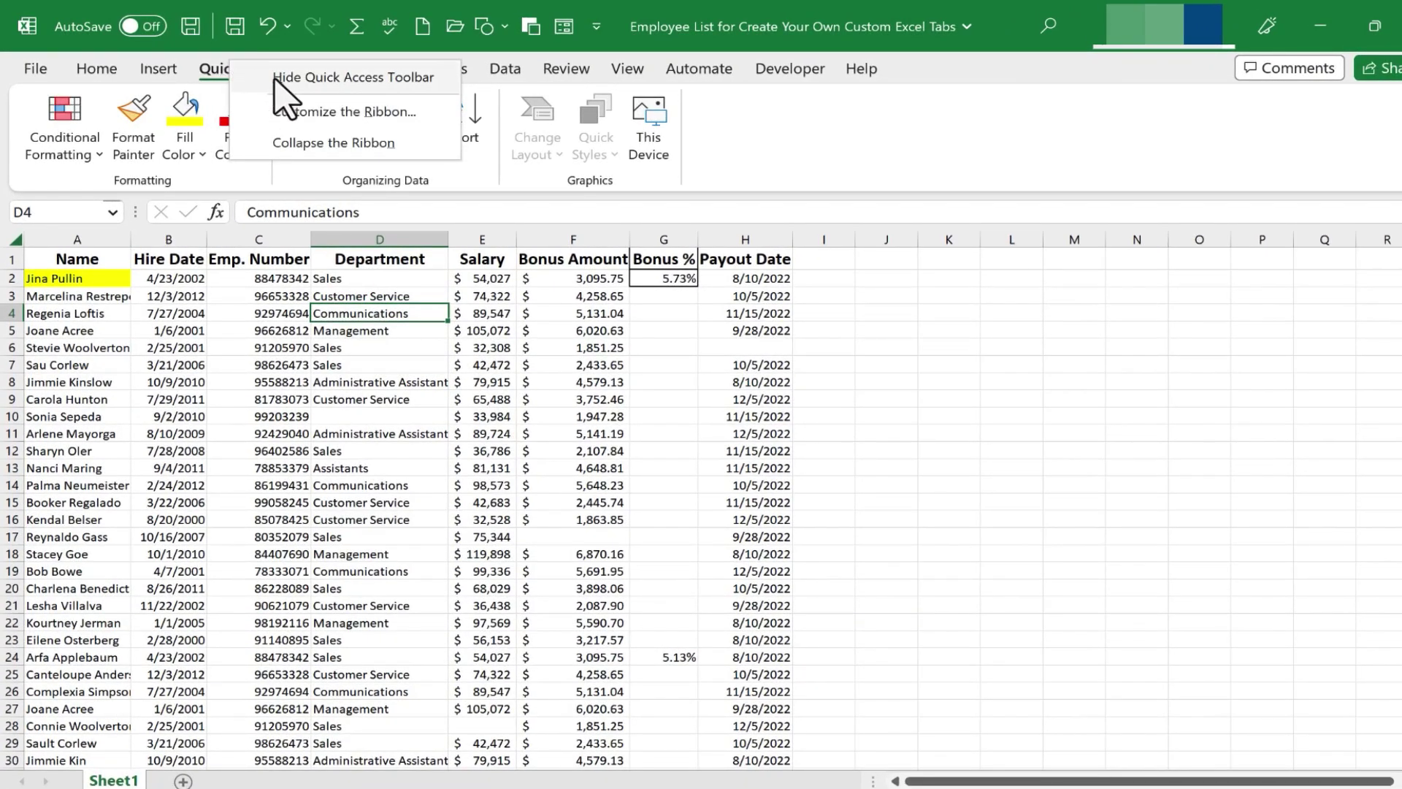
click(343, 112)
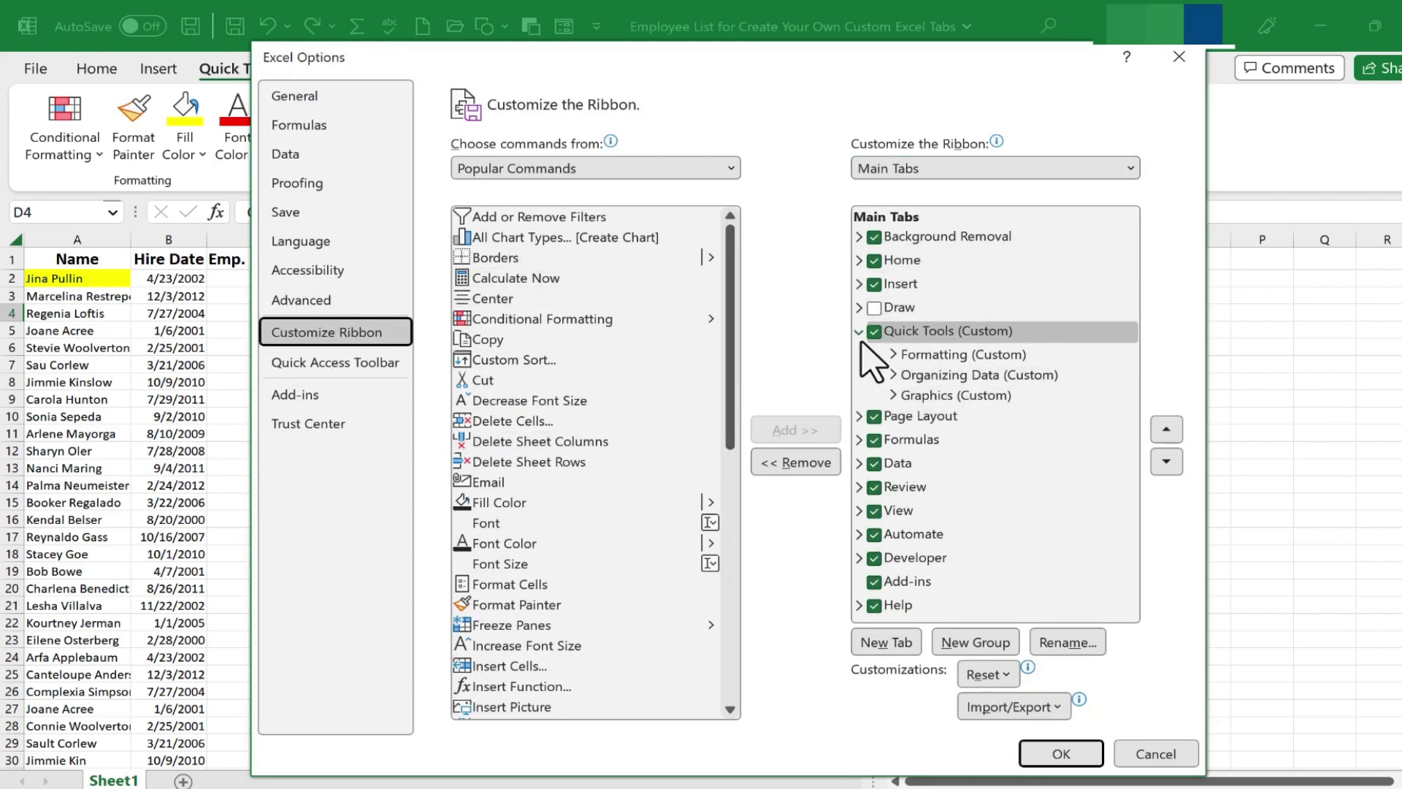
mouse_move(909, 333)
mouse_down()
mouse_move(899, 299)
mouse_move(926, 529)
mouse_move(915, 588)
mouse_move(922, 613)
mouse_move(935, 573)
mouse_move(929, 624)
mouse_move(942, 369)
mouse_move(937, 569)
mouse_up()
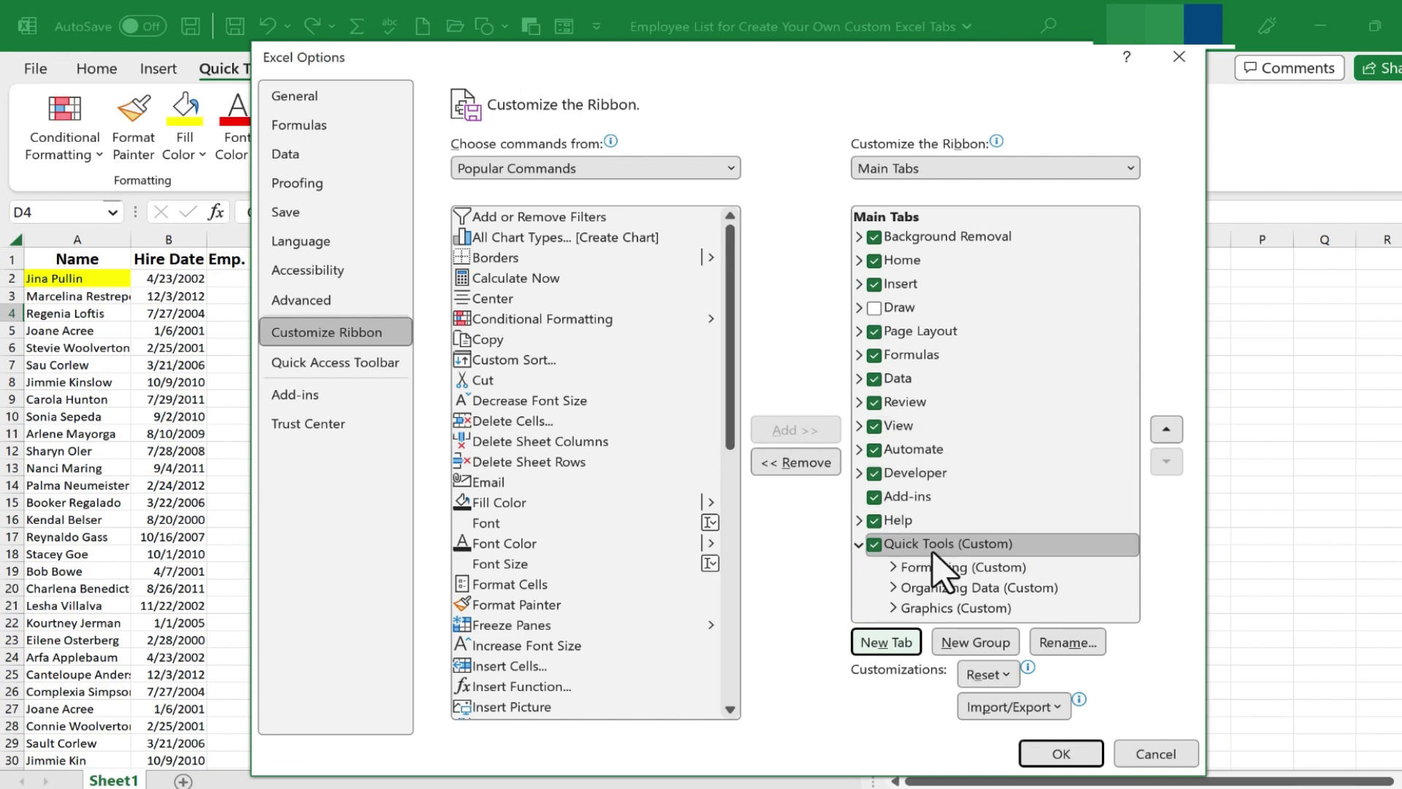
click(1063, 753)
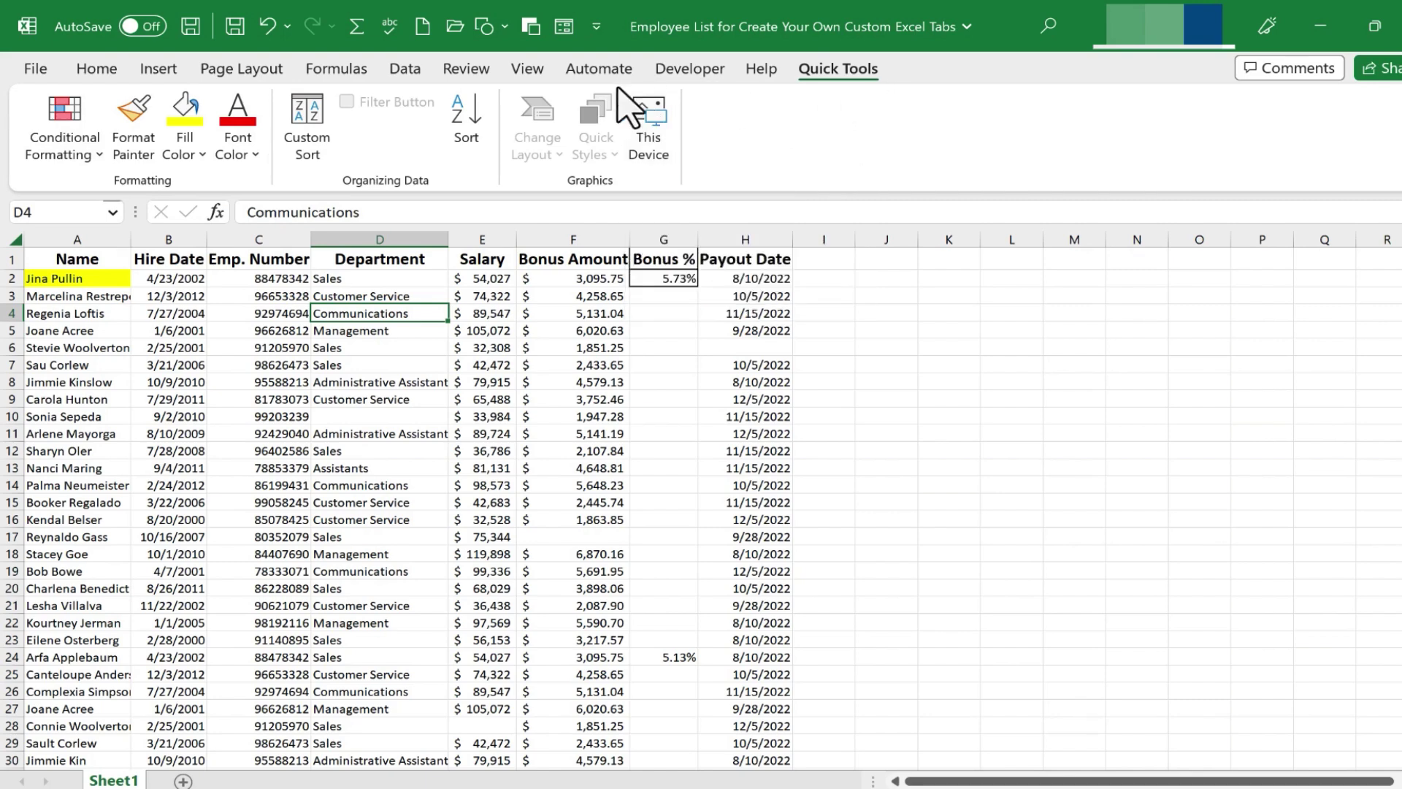
click(91, 70)
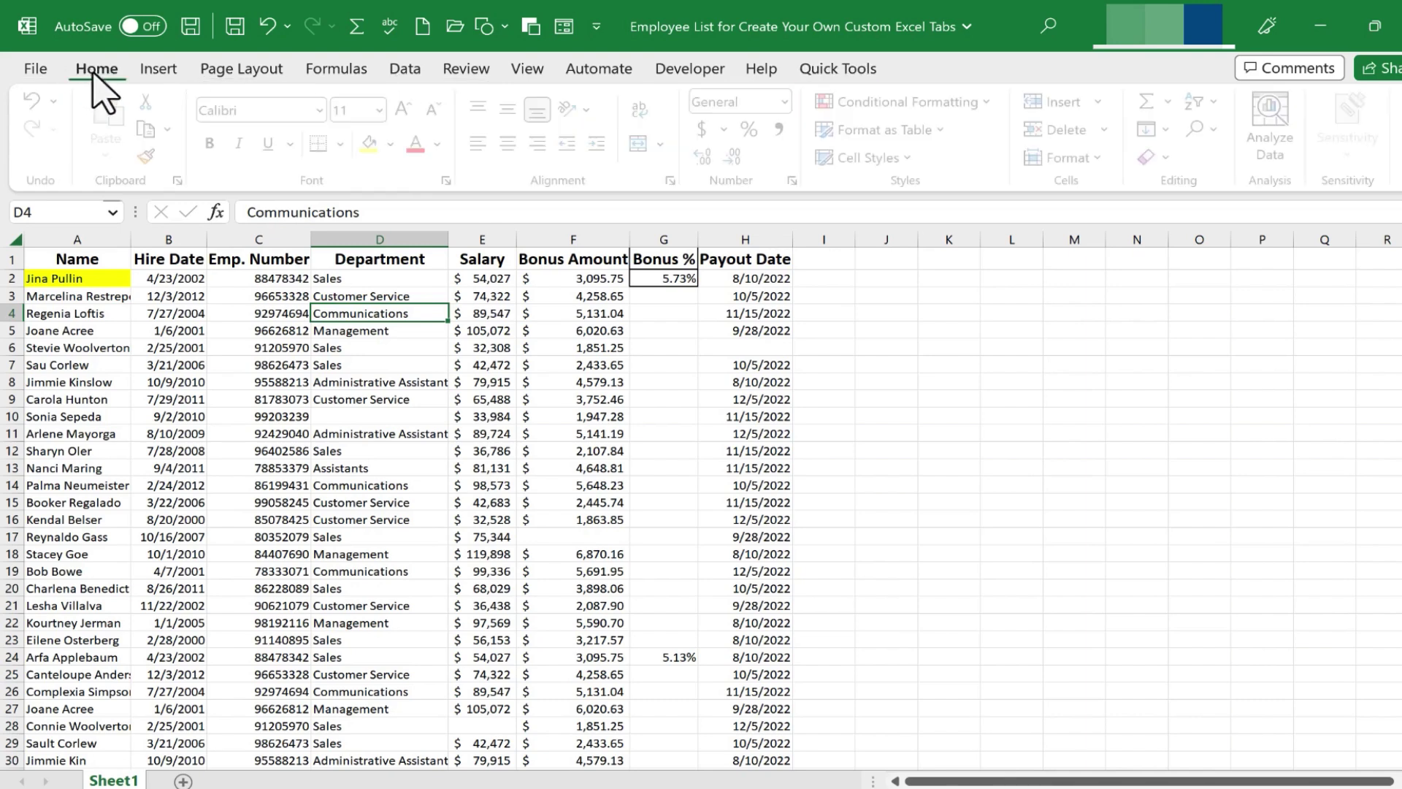
click(162, 69)
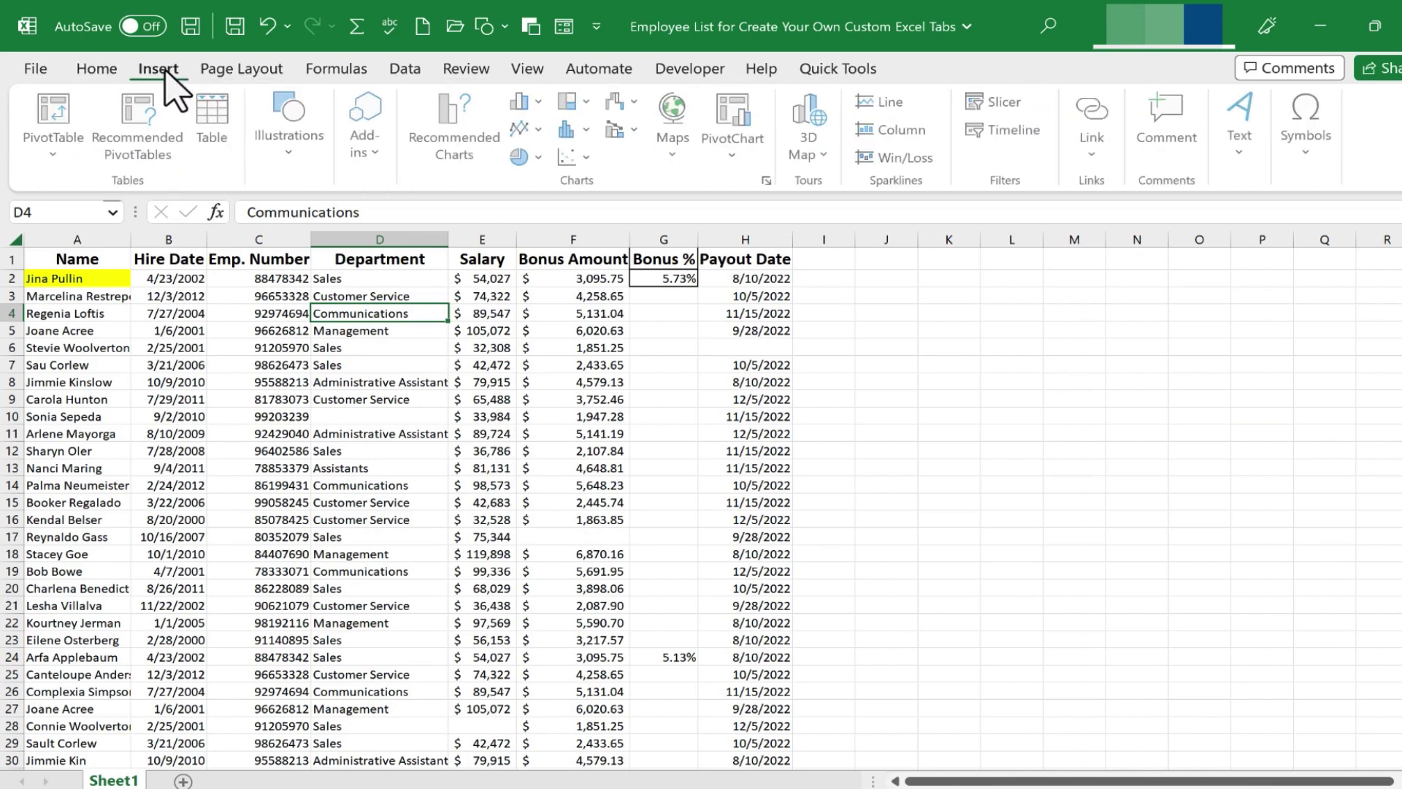
click(241, 69)
click(338, 70)
click(406, 69)
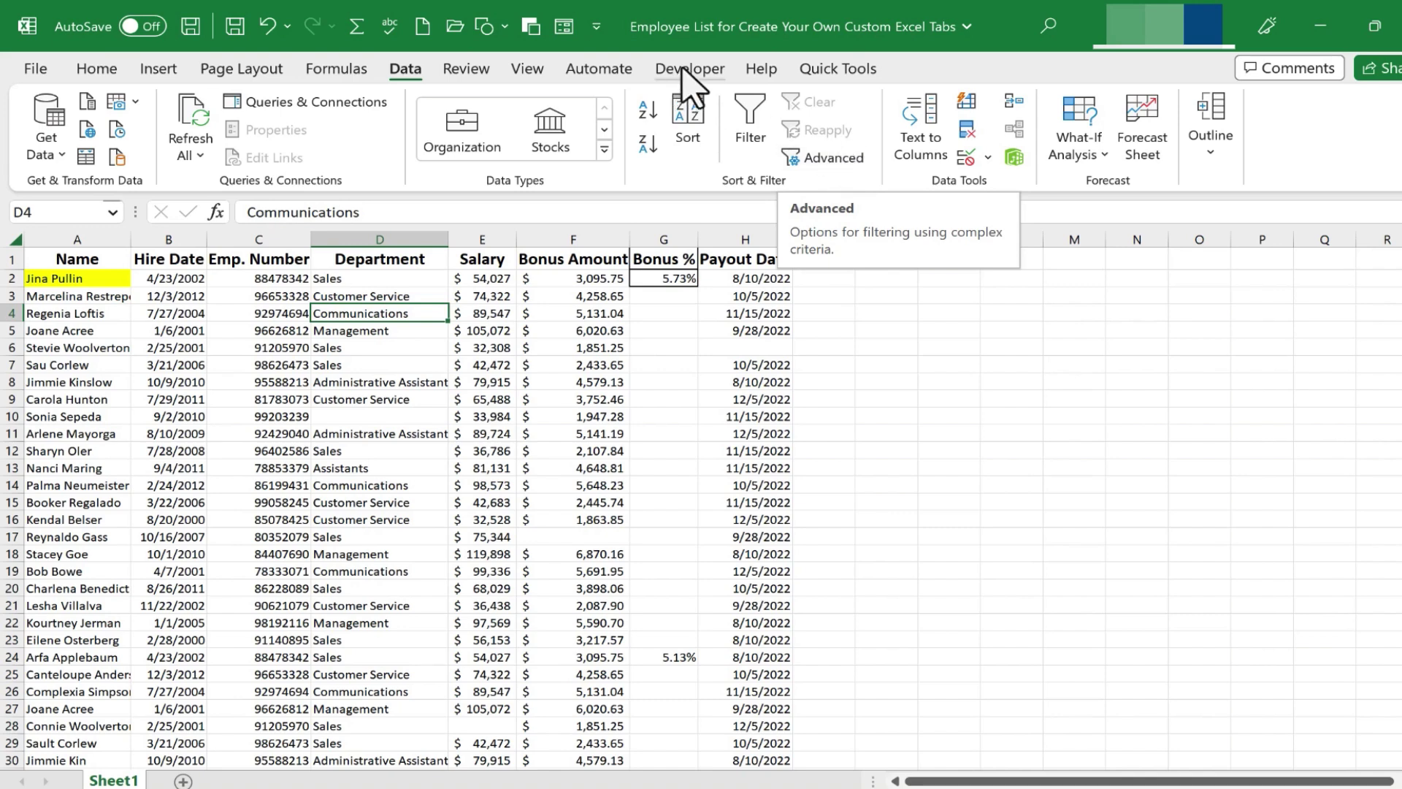
click(847, 73)
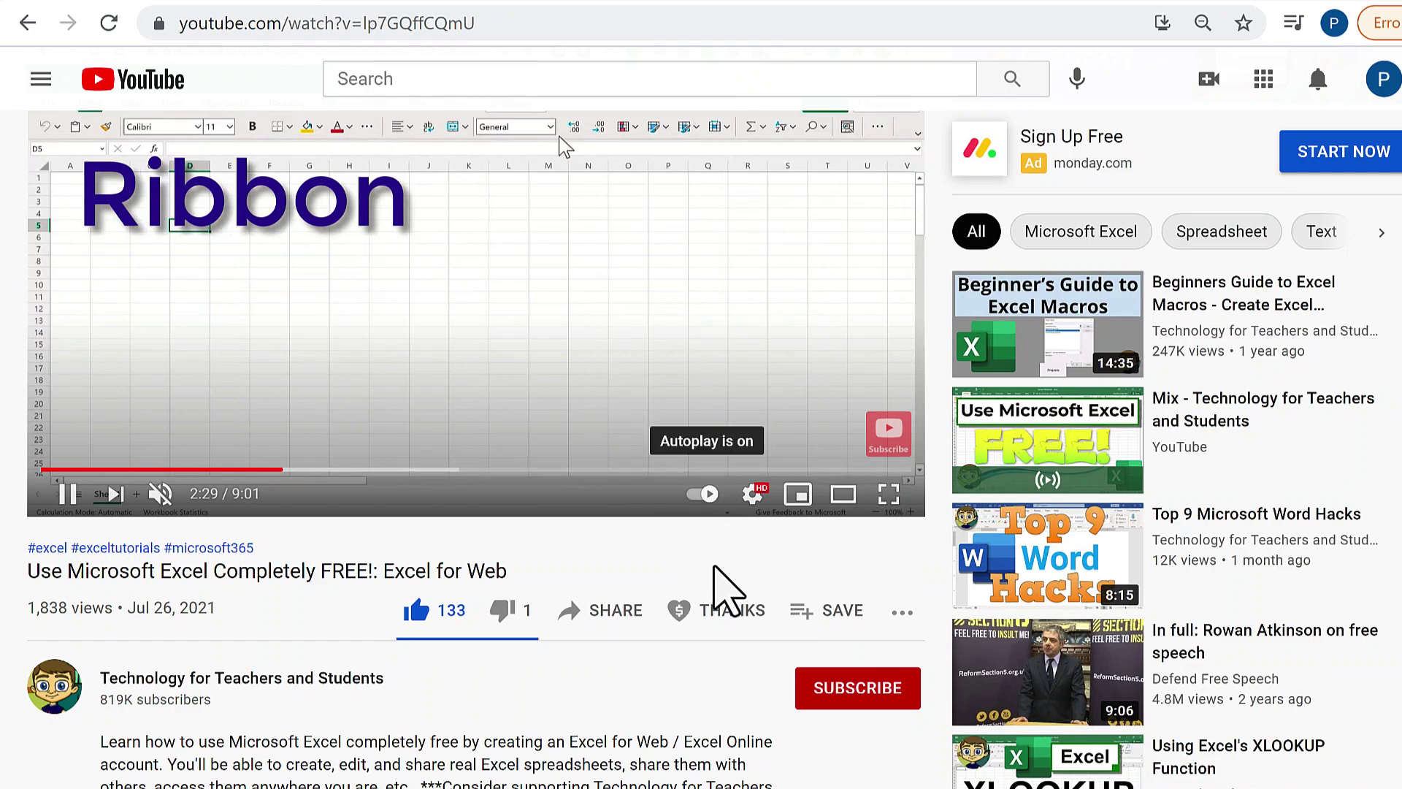
Step: Open the Super Thanks dialog from the THANKS button under the Excel video
click(746, 617)
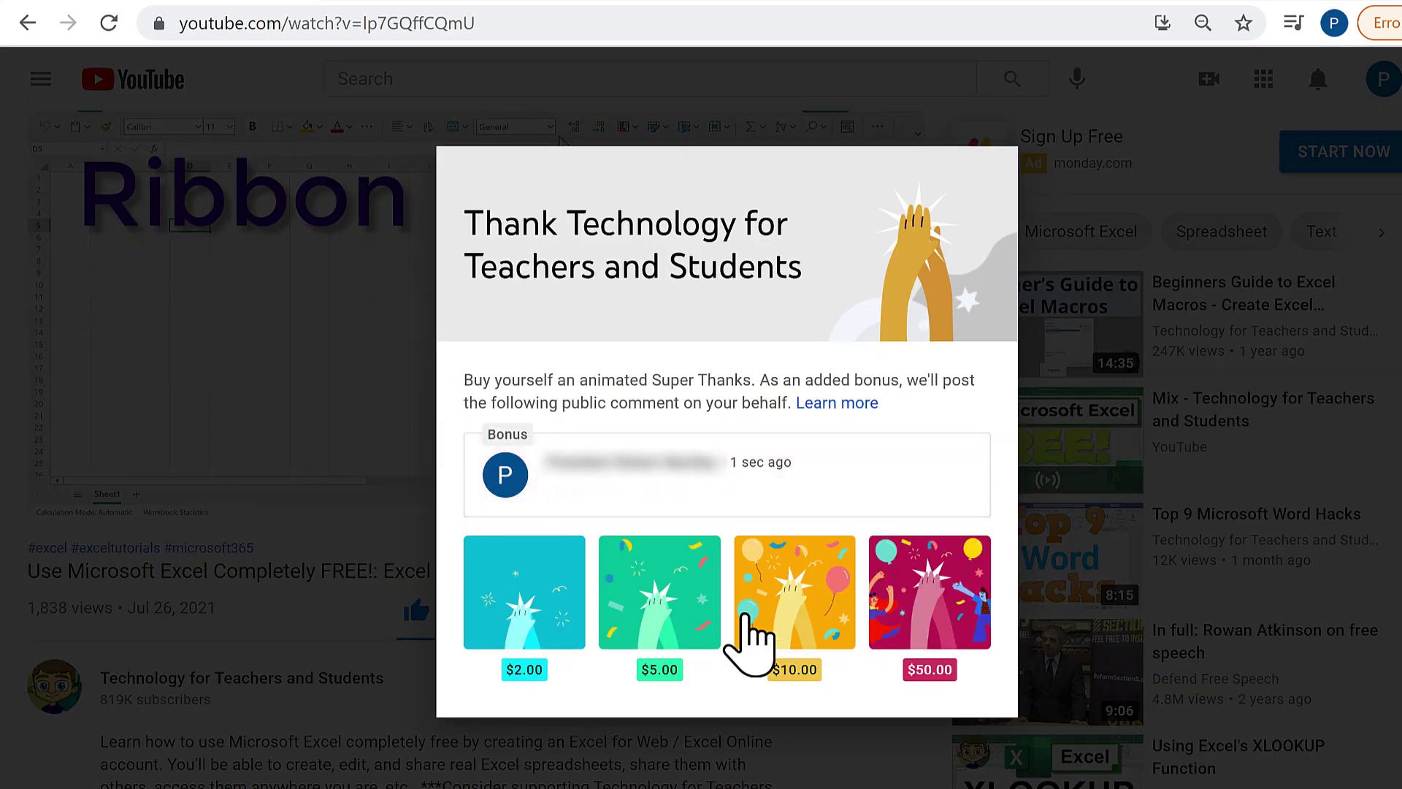